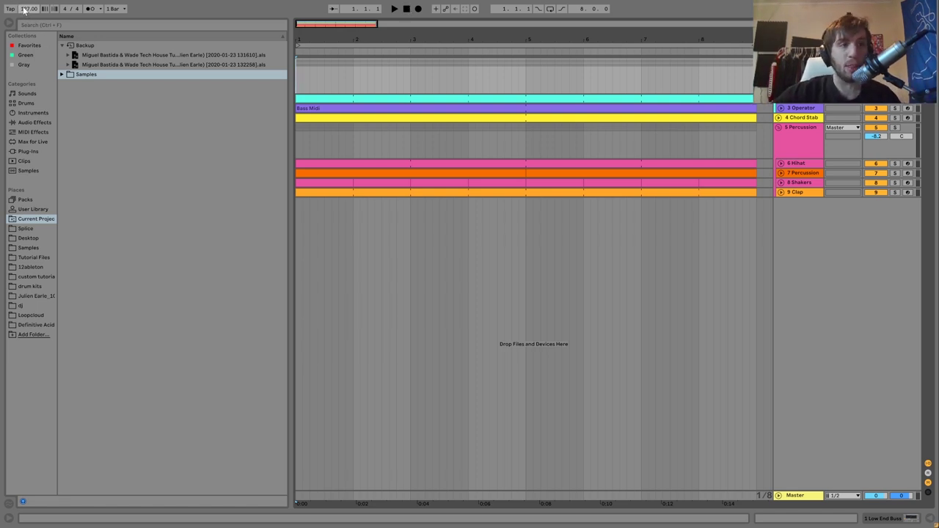
Bring the Kick track into view above 3 Operator and play the arrangement from bar 1
click(807, 107)
scroll(535, 220, up, 2)
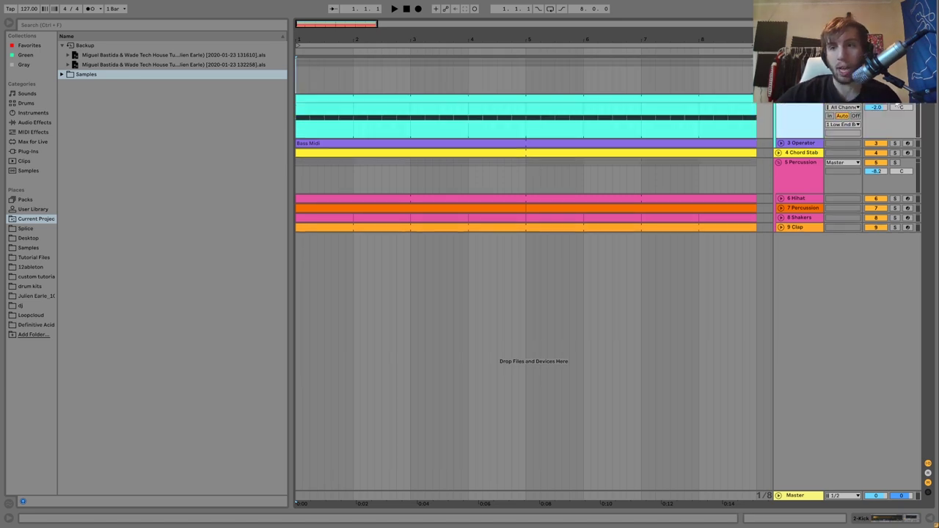
key(space)
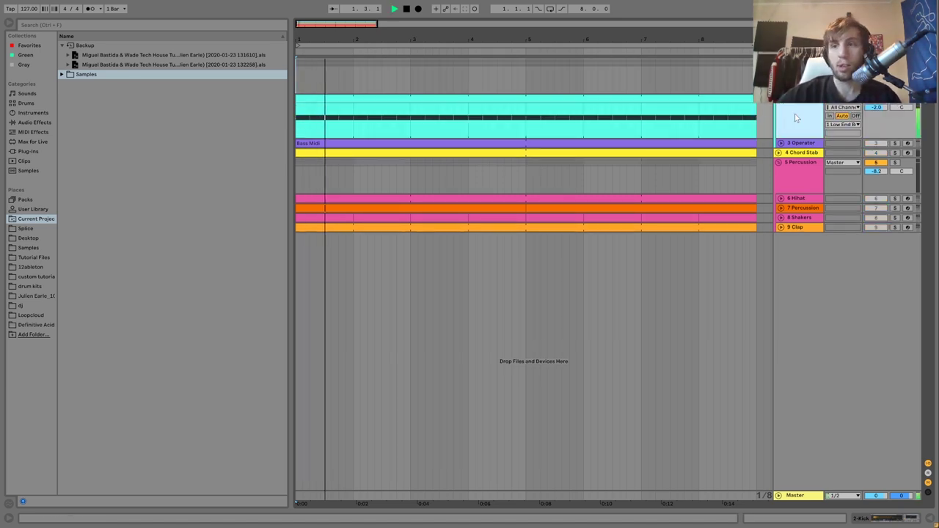
Show the Kick's Simpler and Saturator chain and compare the Saturator bypassed versus on
double_click(800, 122)
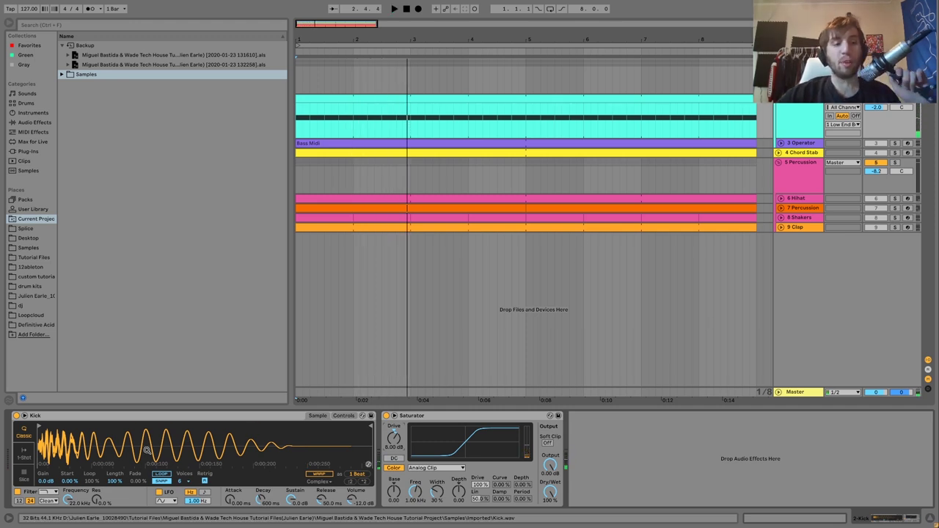
key(space)
key(space)
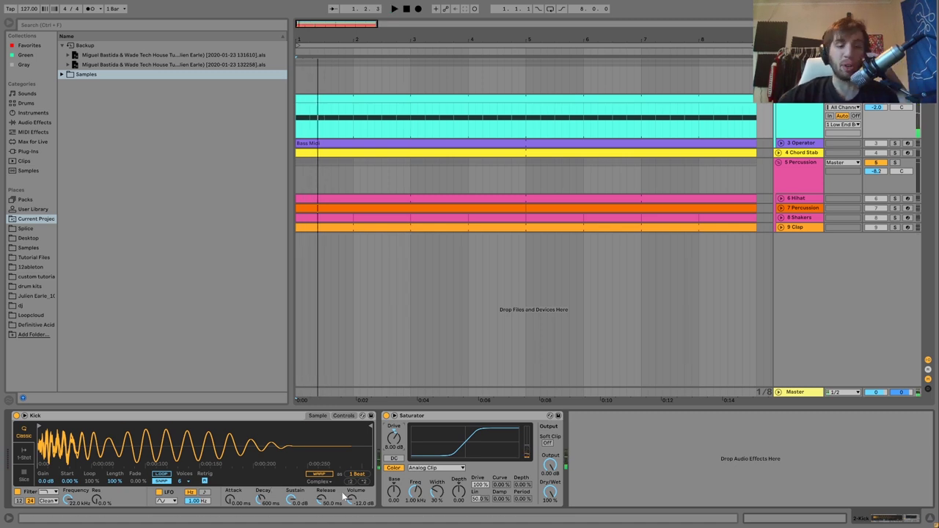
click(386, 416)
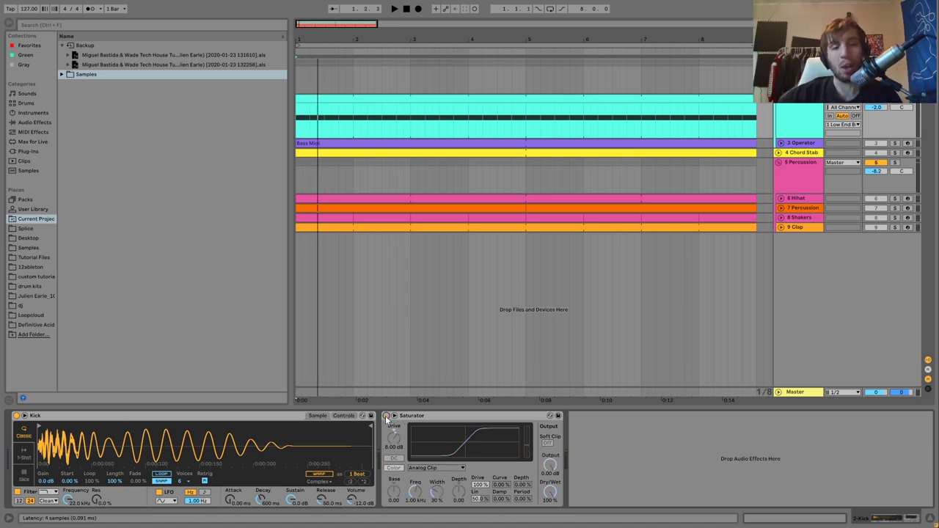
key(space)
click(386, 416)
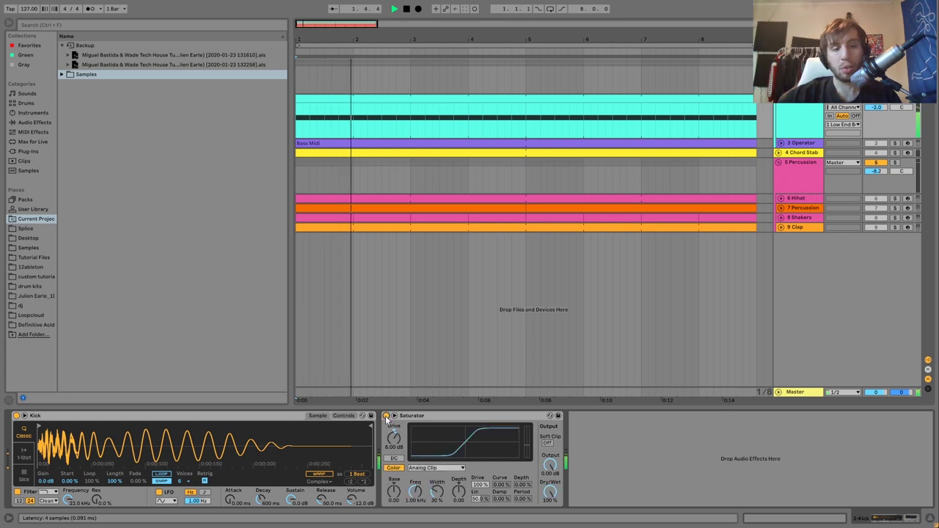
key(space)
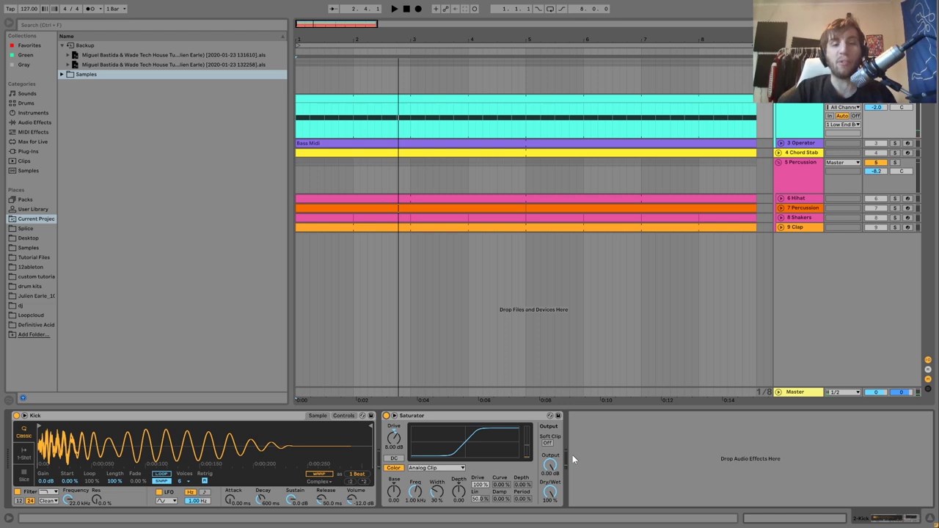
key(space)
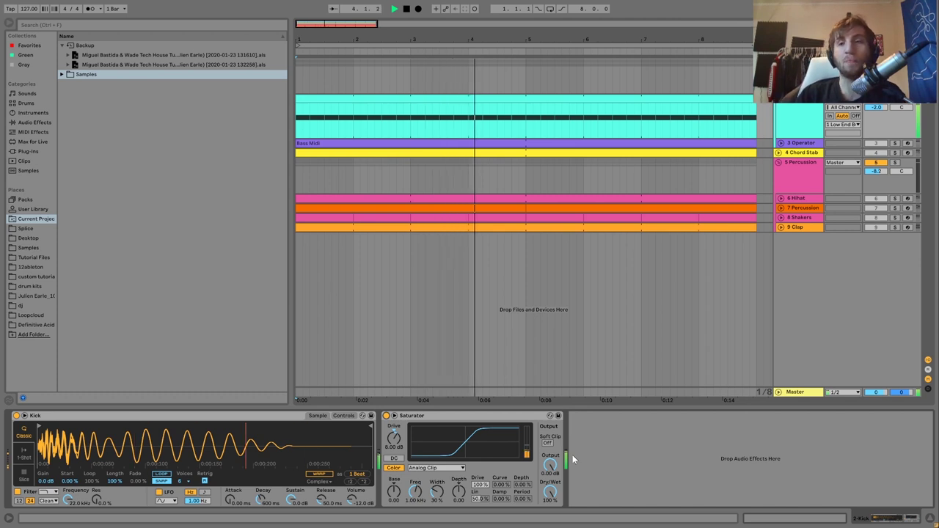
key(space)
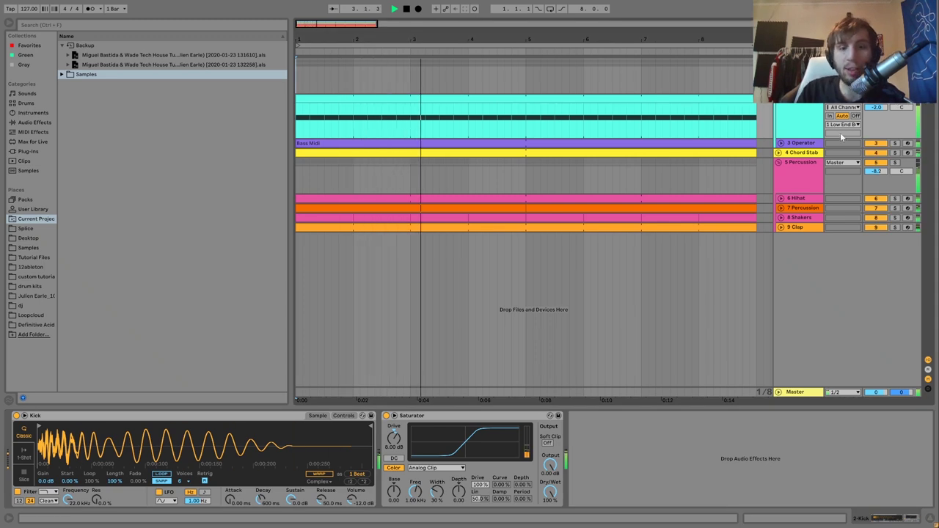
Unfold the 3 Operator bass track and open its Bass Midi clip in the note editor
click(811, 144)
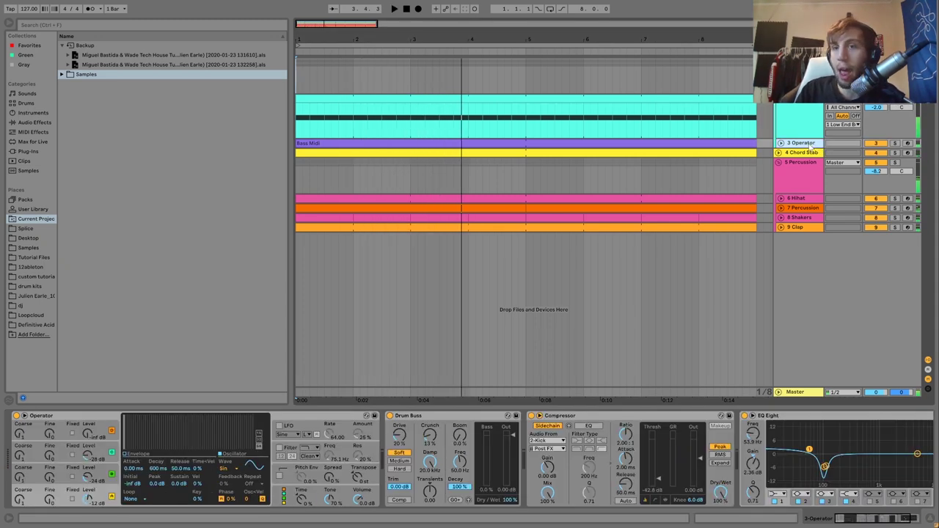
click(781, 143)
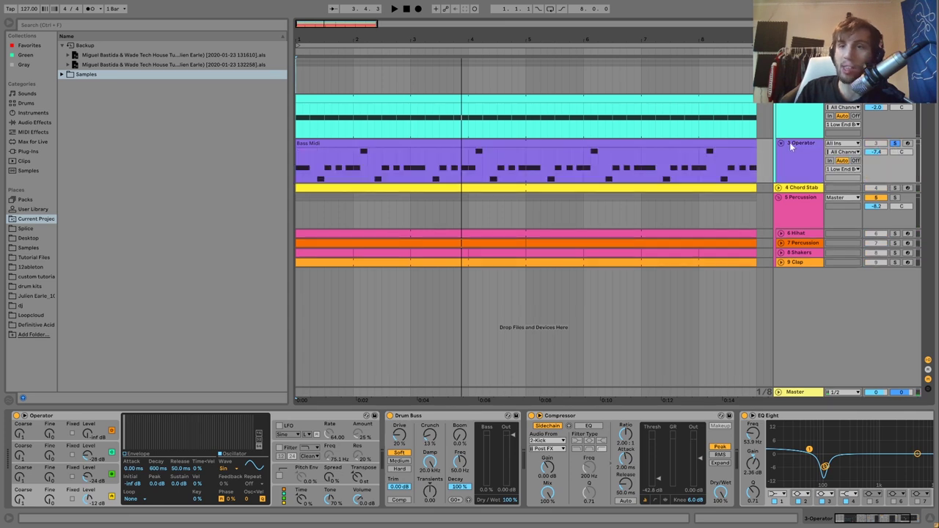
key(space)
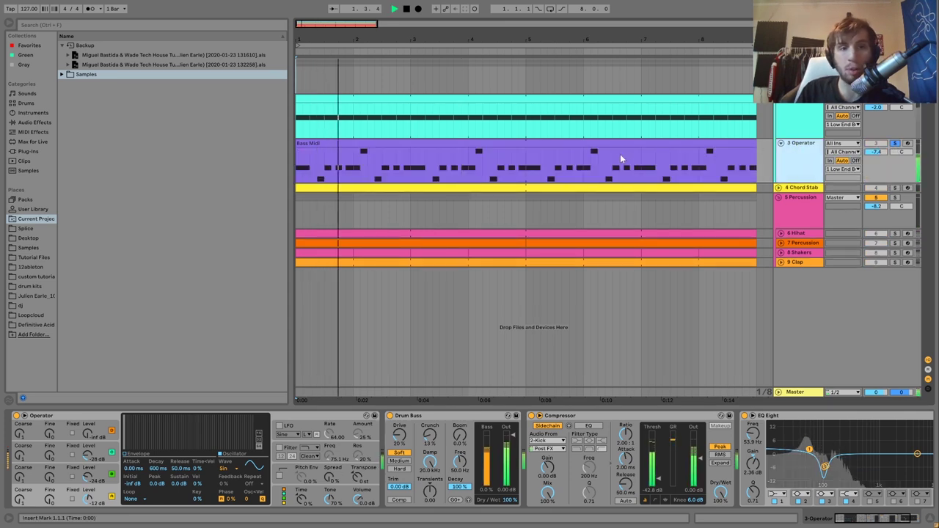
double_click(432, 144)
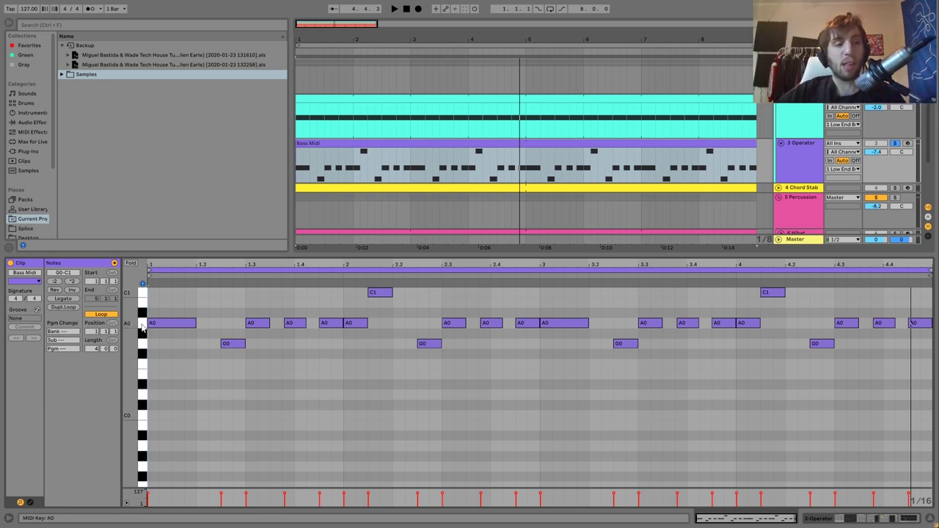
Select the clip's A0, G0 and C1 notes and play the bassline
click(143, 324)
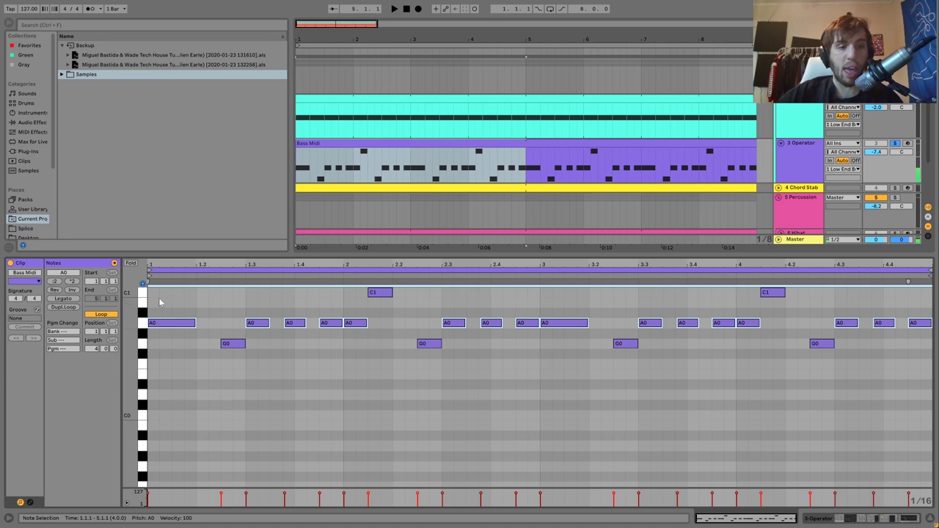
click(144, 347)
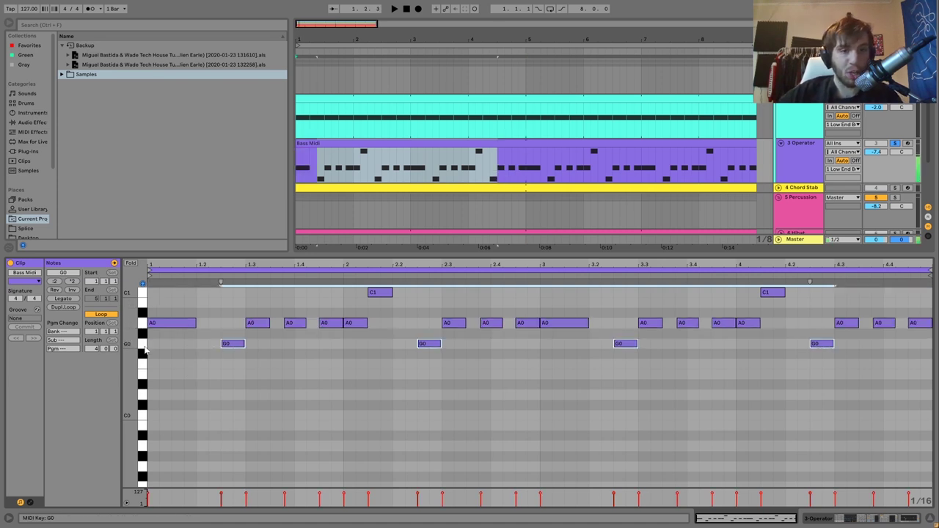
click(145, 294)
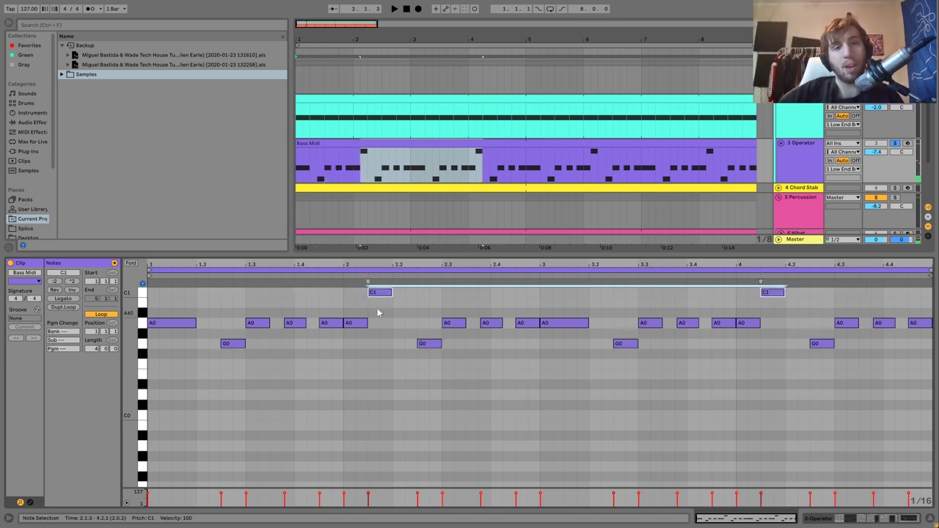
key(space)
Check the 3 Operator device chain, then reopen the Bass Midi clip and replay it
click(800, 157)
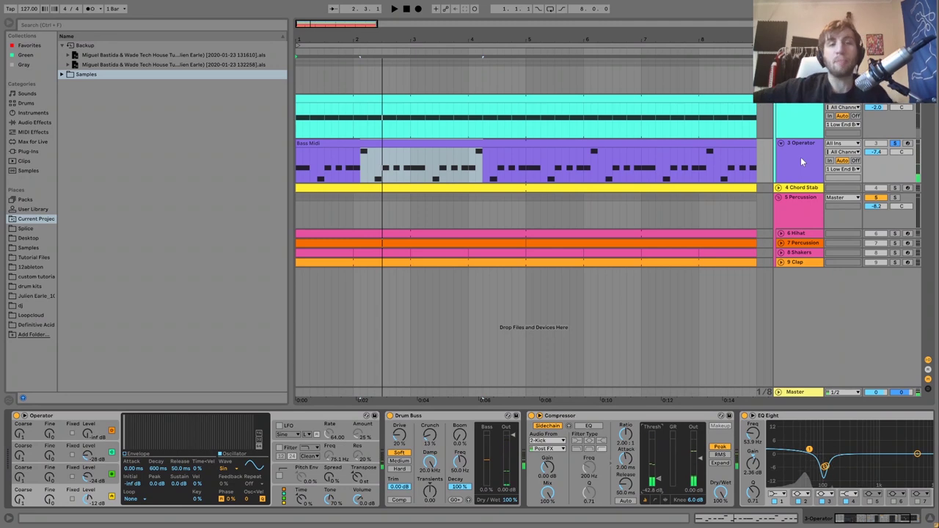
key(space)
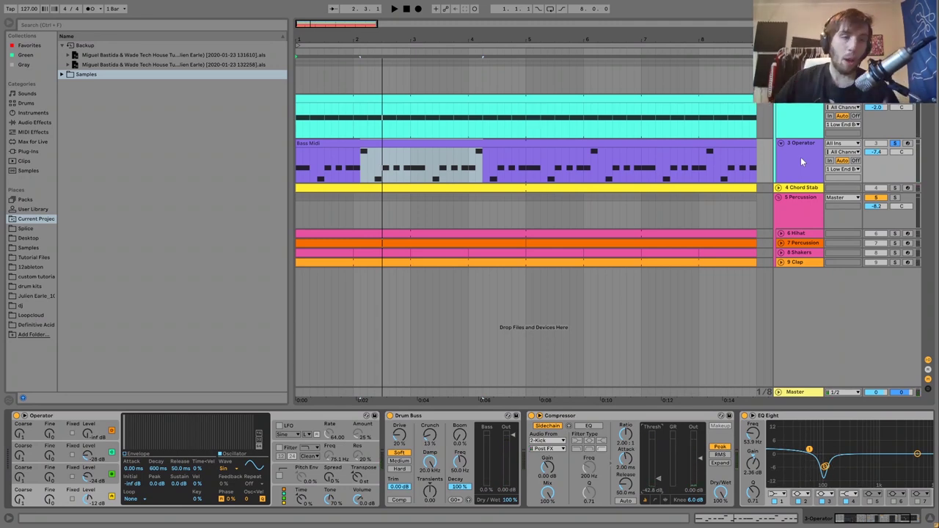
double_click(433, 146)
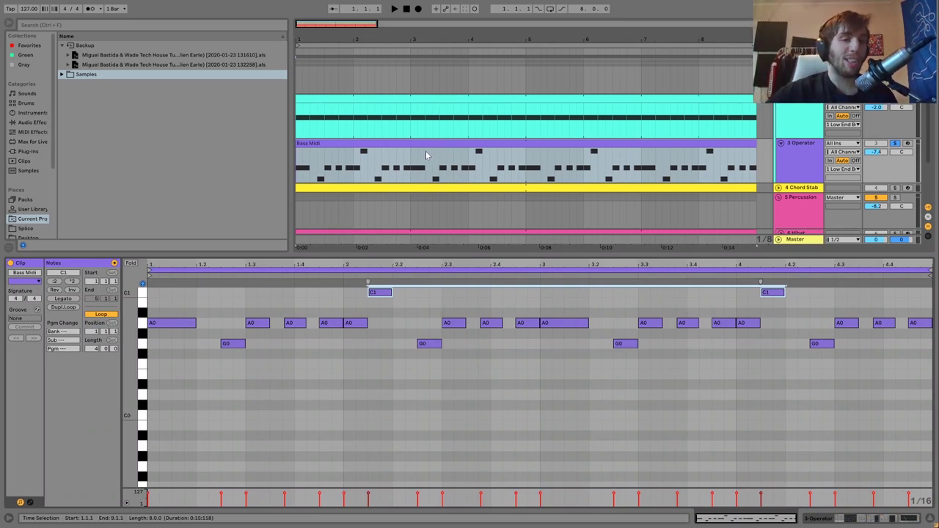
key(space)
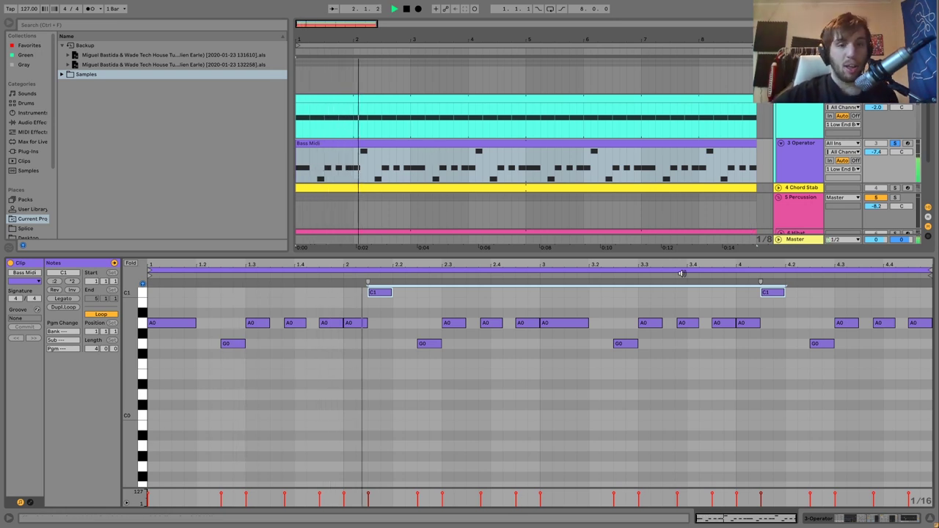
key(space)
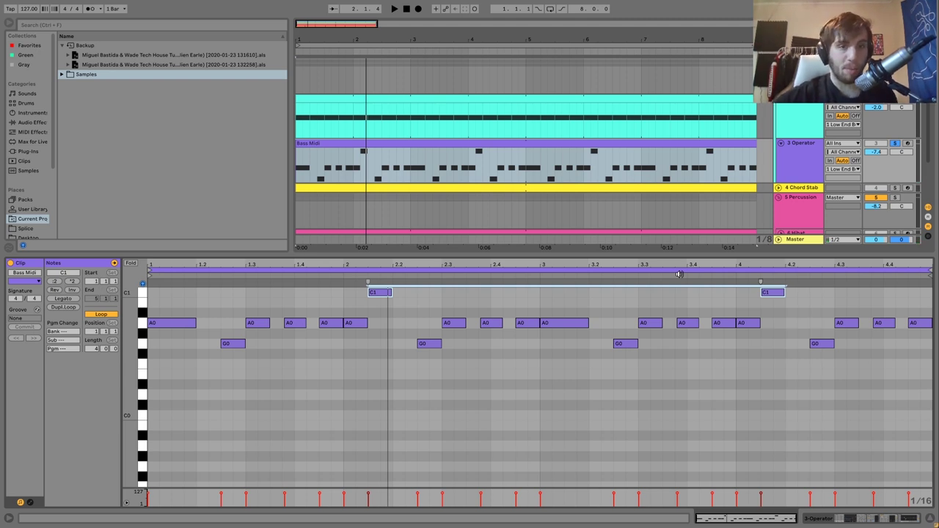
key(space)
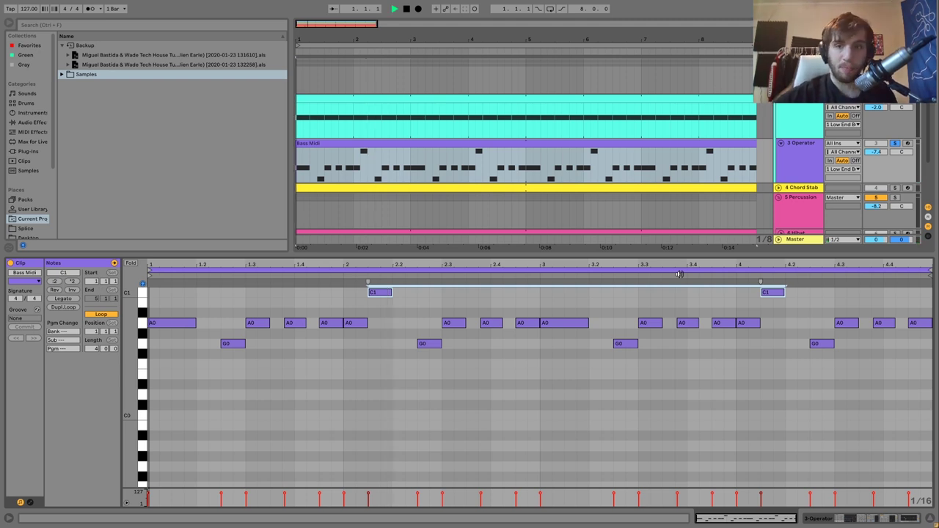
Select the Bass Midi clip and loop playback over it
click(798, 162)
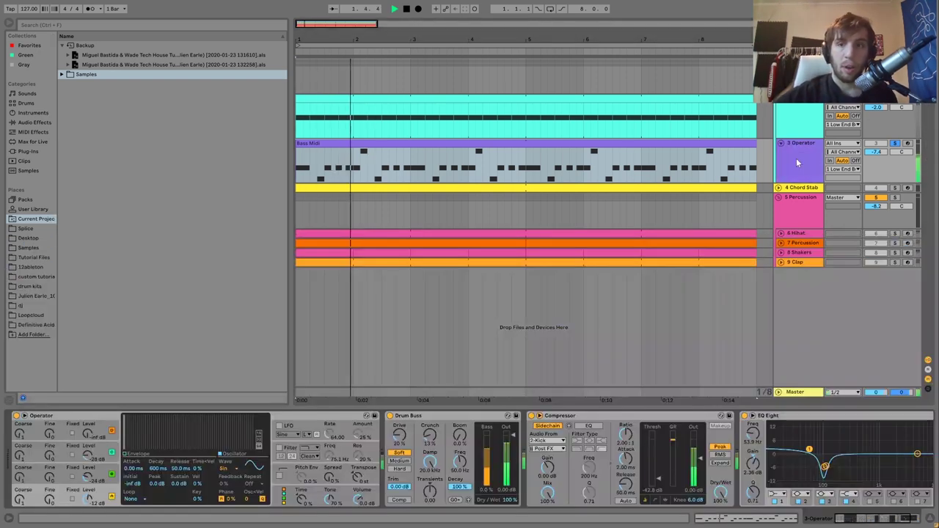
click(707, 142)
key(space)
key(ctrl+l)
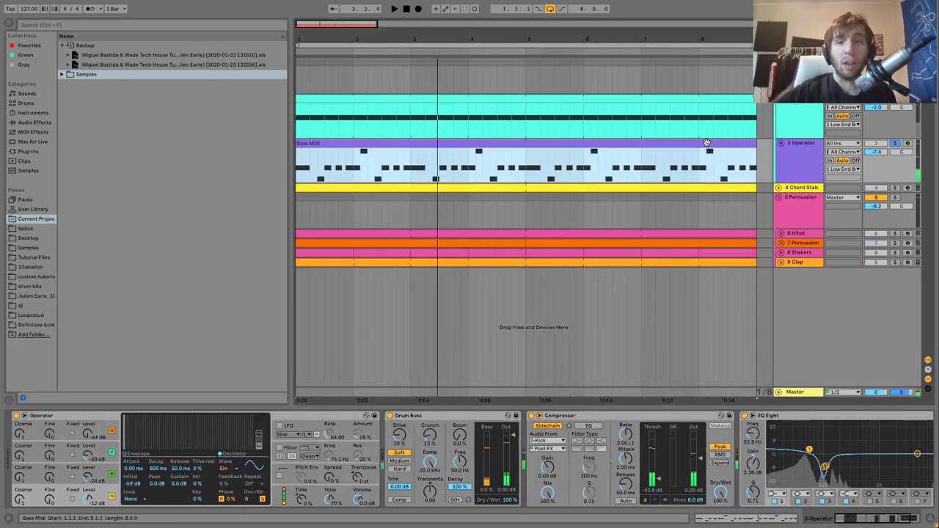
Raise Operator oscillator C's Level from -inf to about -24 dB
click(103, 473)
click(101, 458)
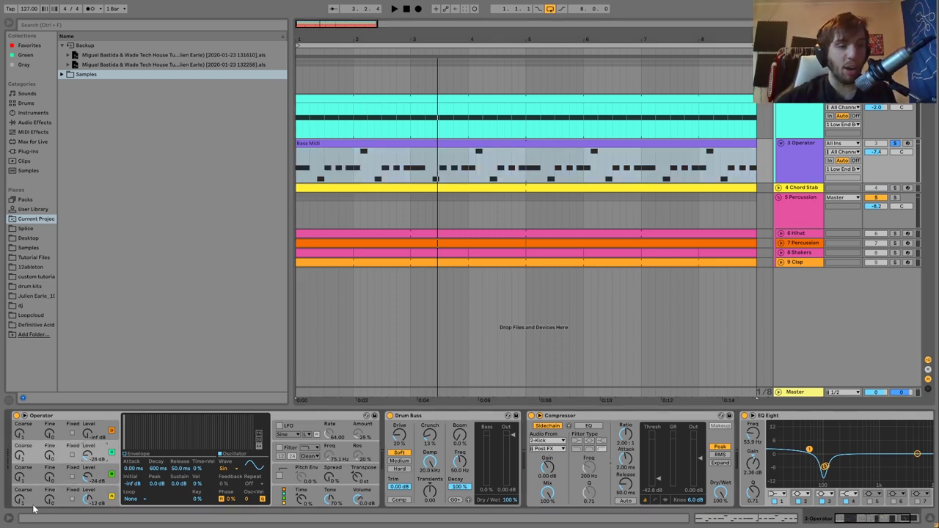
key(space)
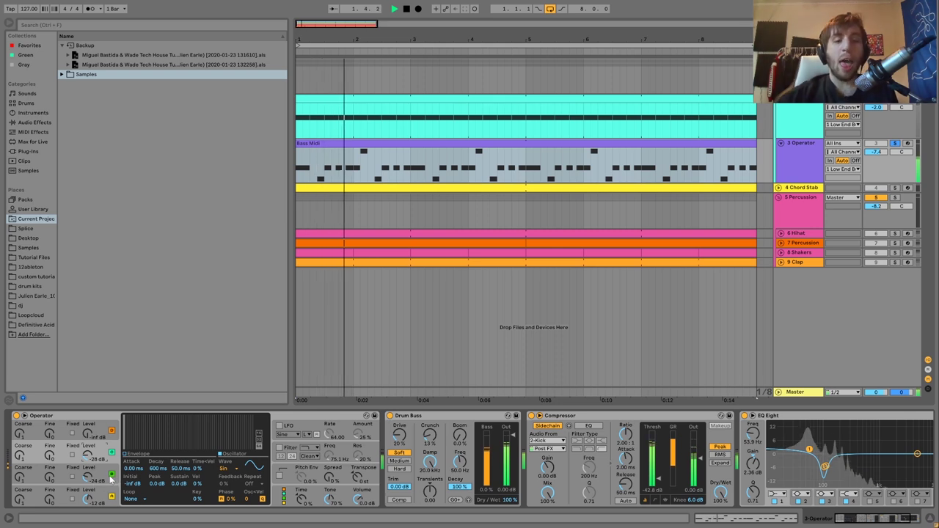
key(space)
key(space)
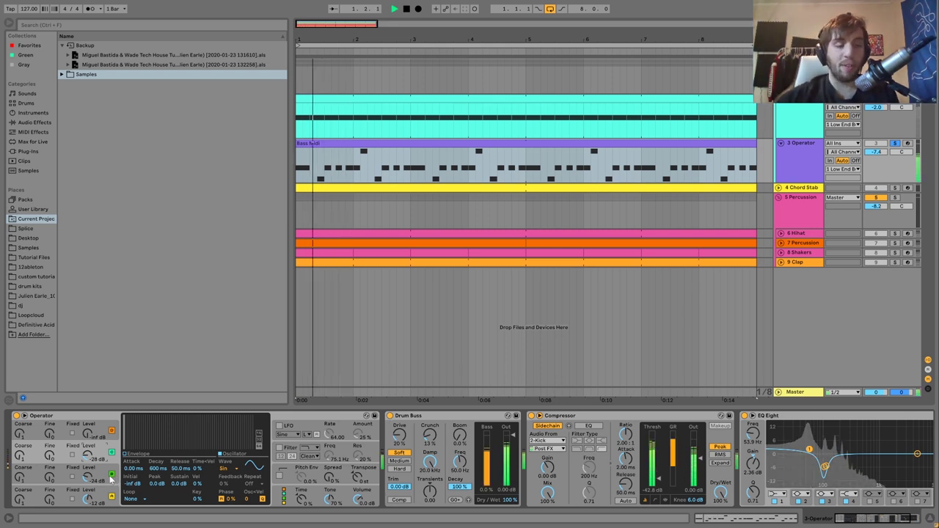
click(90, 479)
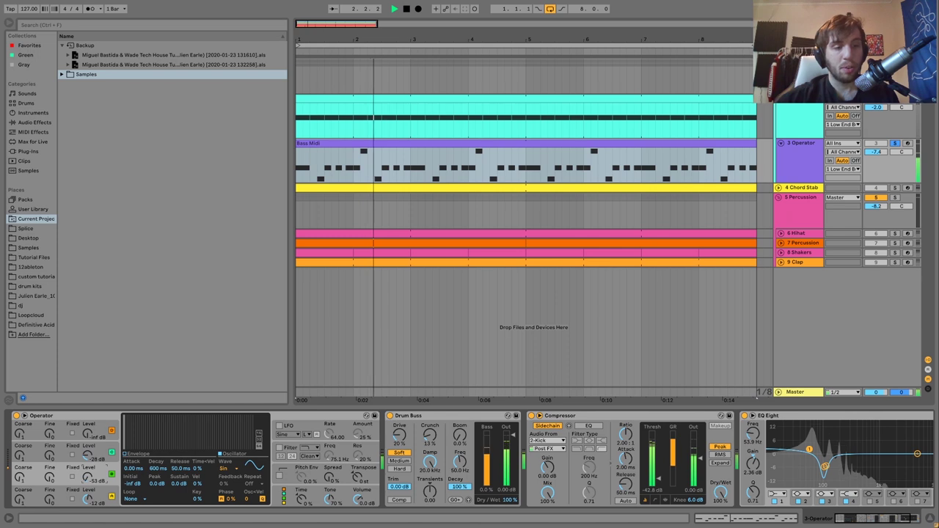
drag(90, 480, 100, 486)
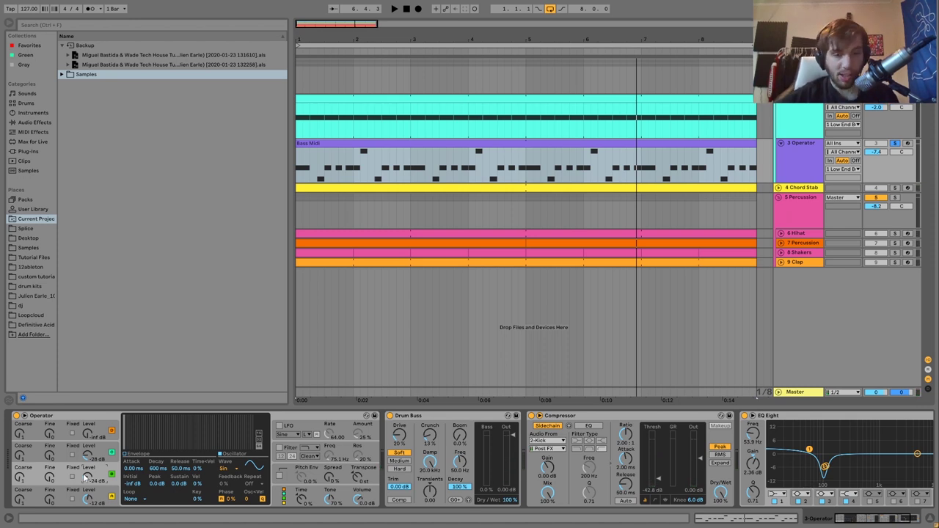
scroll(86, 477, right, 3)
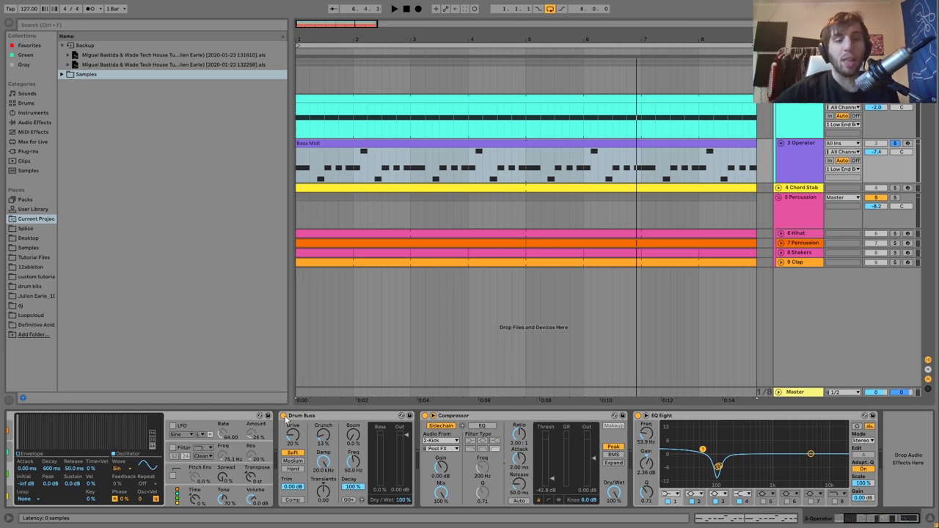
Switch the bass's Drum Buss back on during playback and replay from the start
key(space)
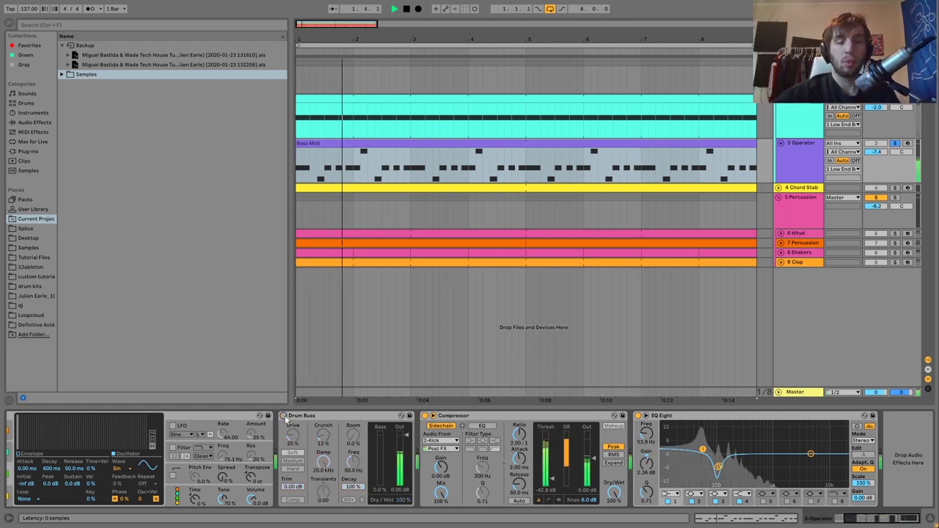
click(284, 415)
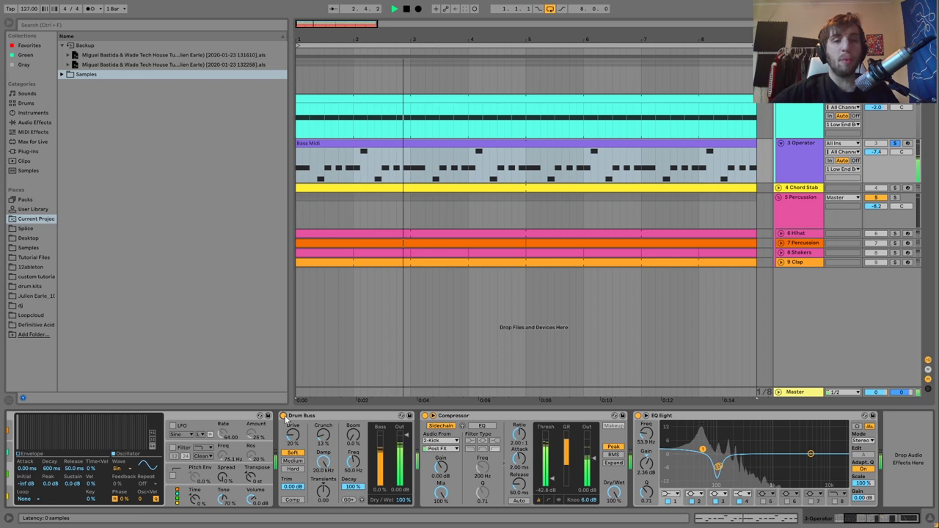
key(space)
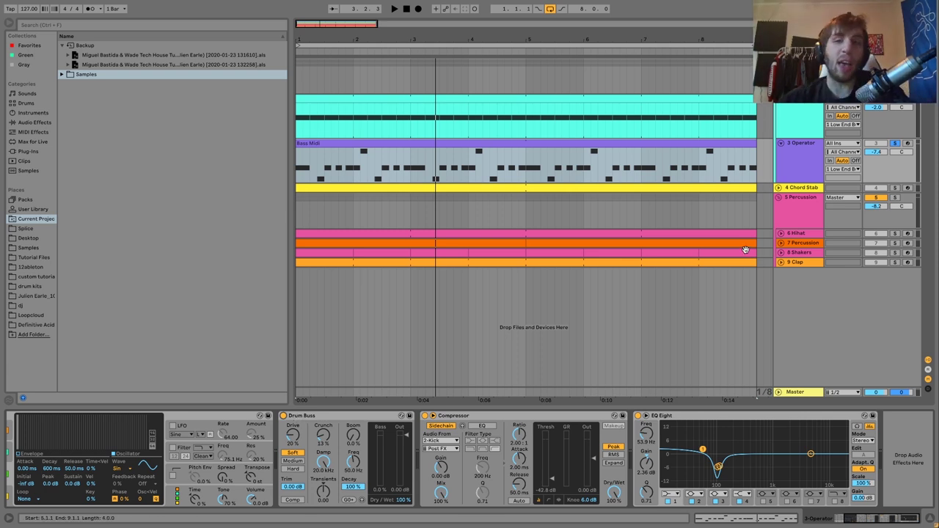
key(space)
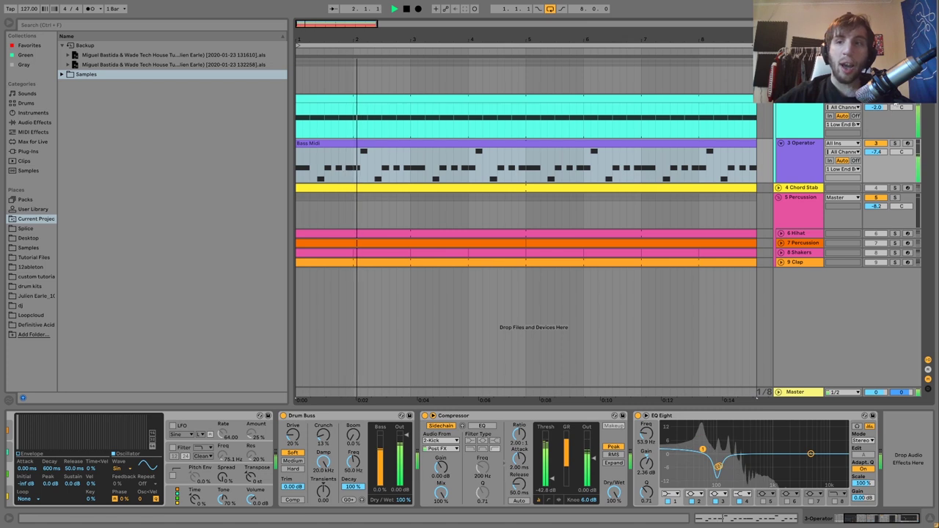
Compare the Kick and bass device chains and audition the bass Drum Buss from the start
click(787, 118)
key(space)
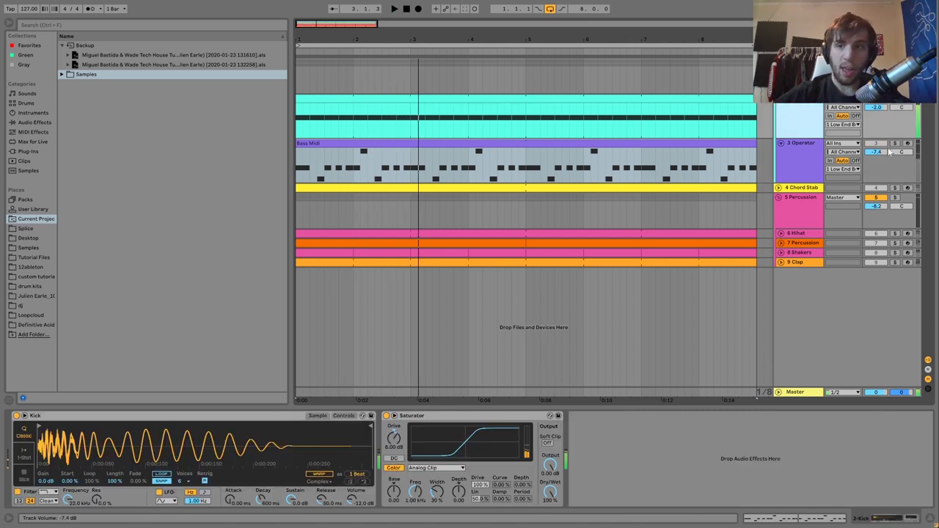
click(805, 147)
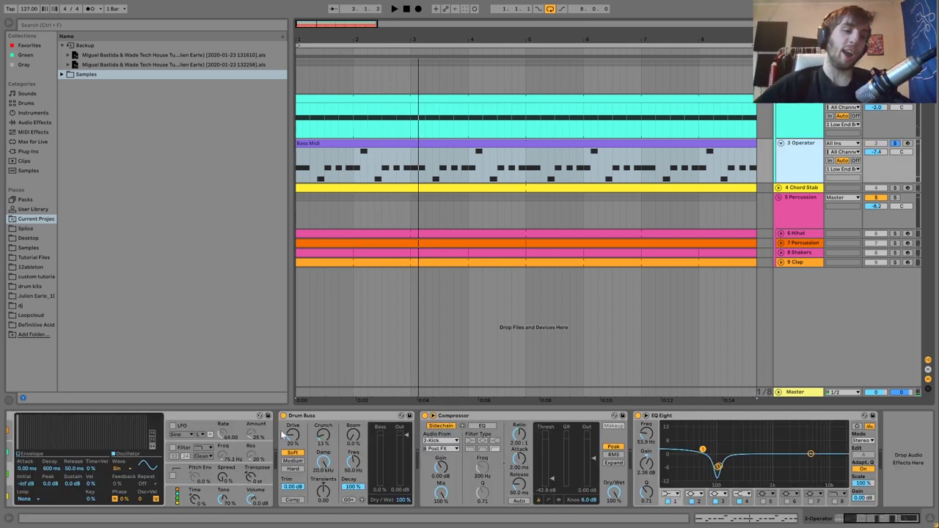
key(space)
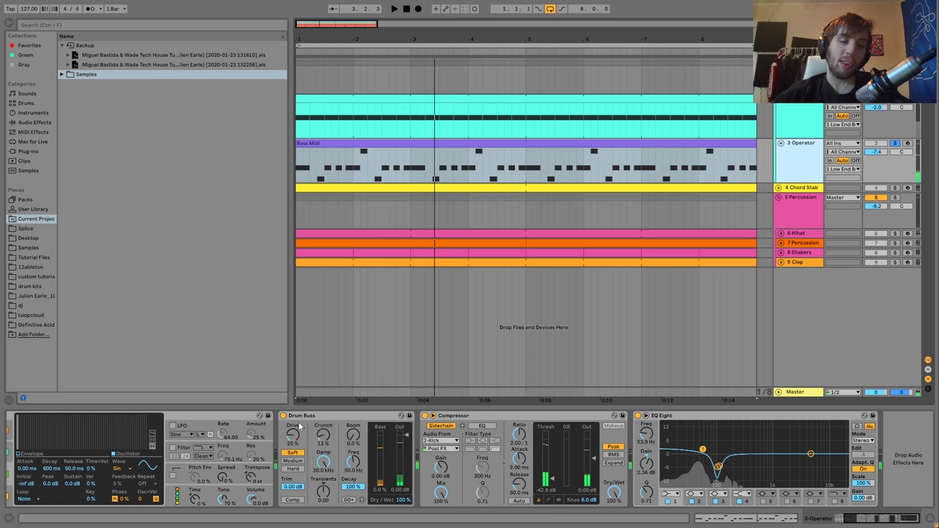
click(302, 416)
key(space)
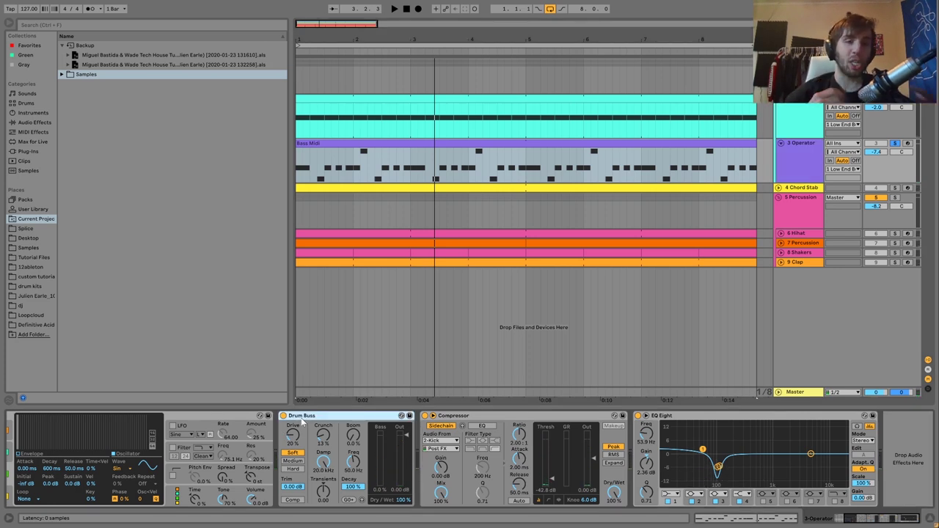
key(space)
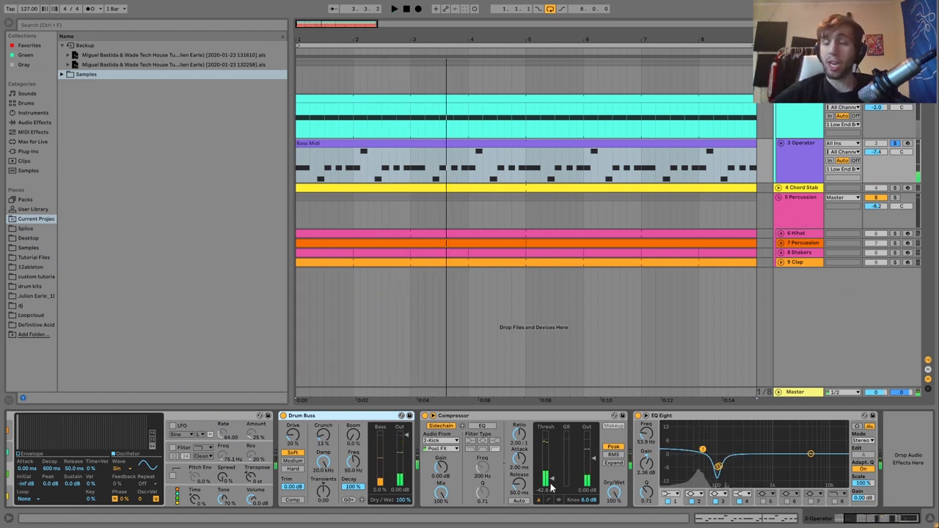
Audition the bass Compressor, then show the Kick's Simpler and Saturator chain
click(453, 421)
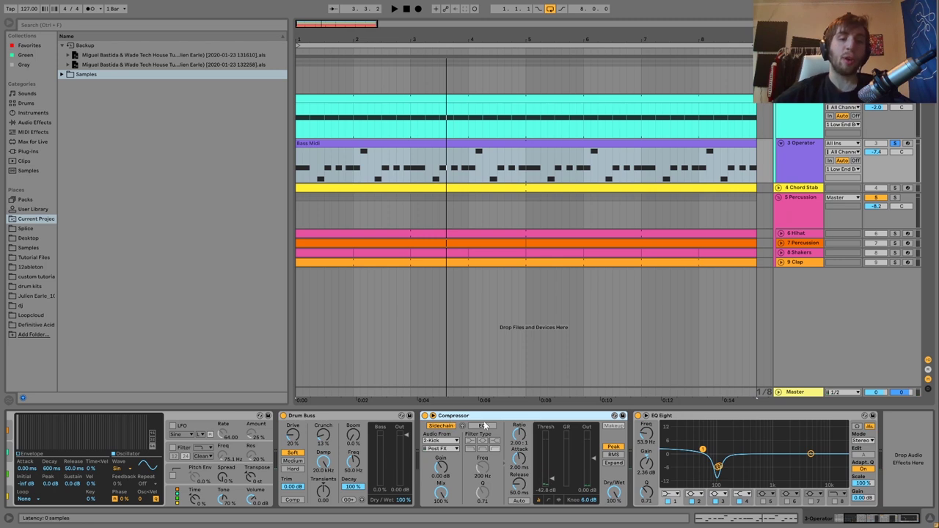
key(space)
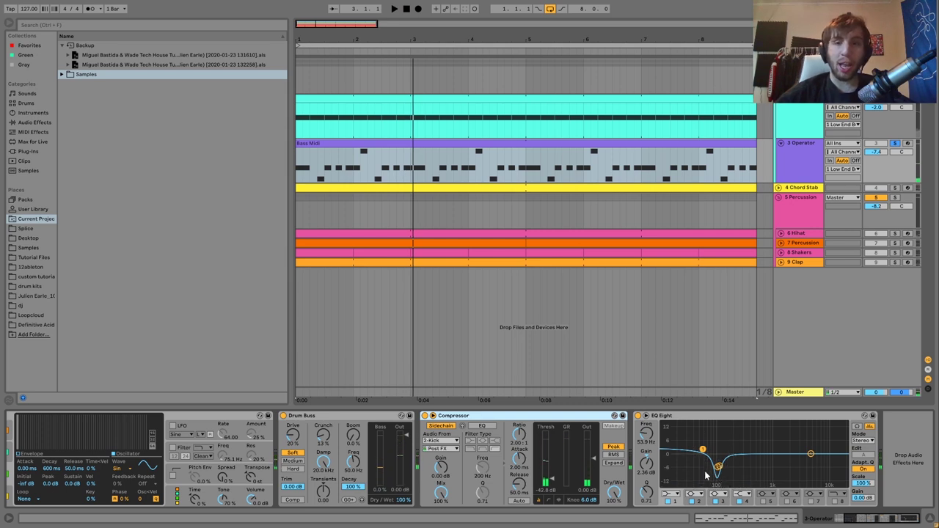
click(799, 120)
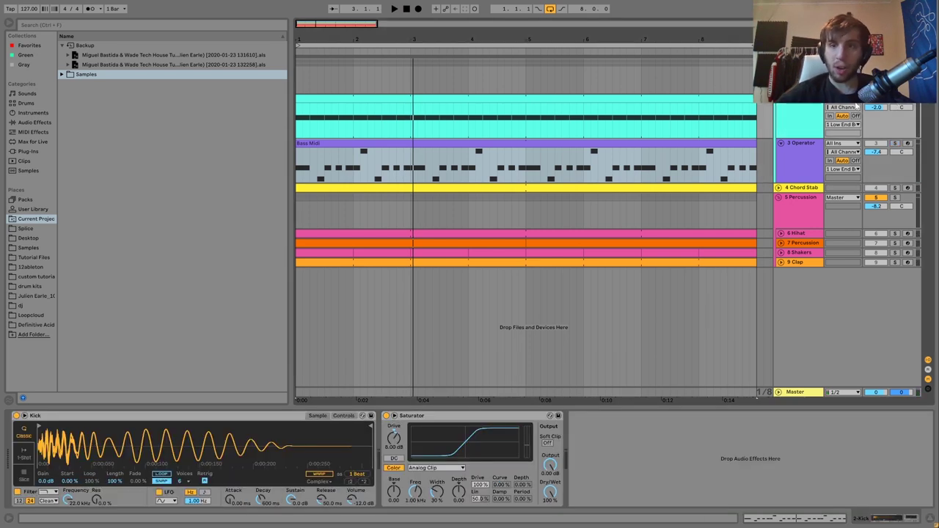
Add a Spectrum after the kick's Saturator, inspect the enlarged graph, then delete it
click(23, 124)
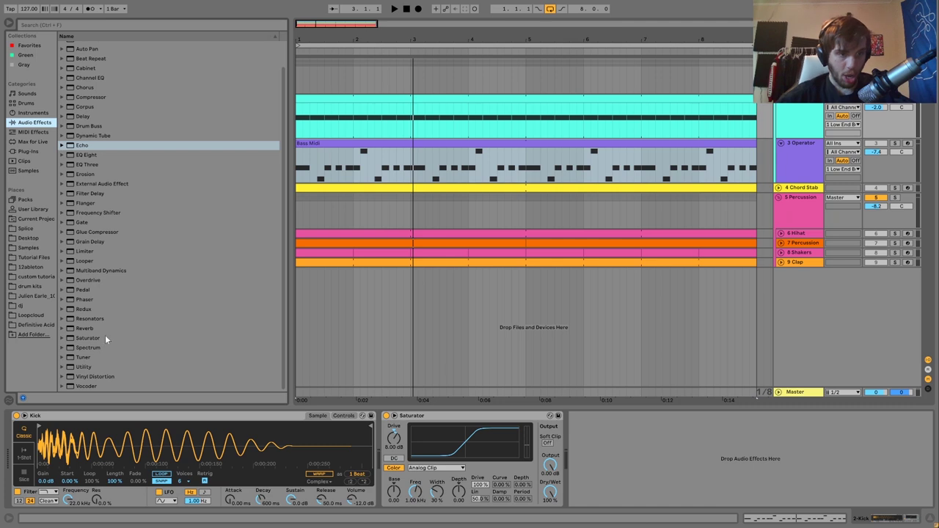
click(86, 348)
drag(529, 408, 587, 455)
key(space)
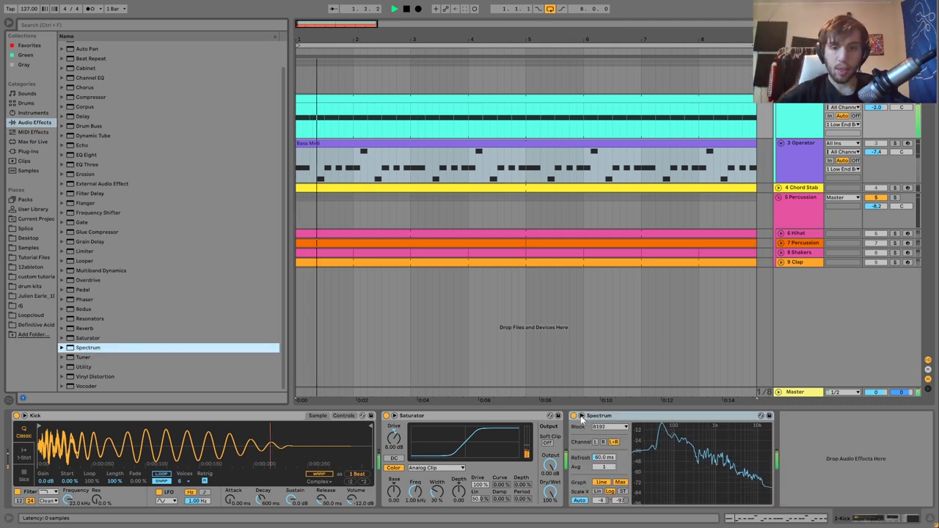
click(619, 415)
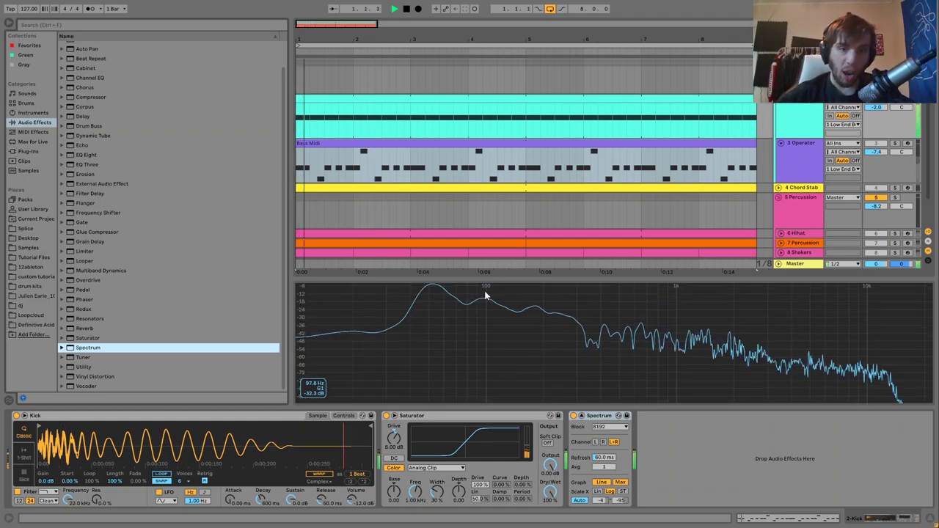
key(space)
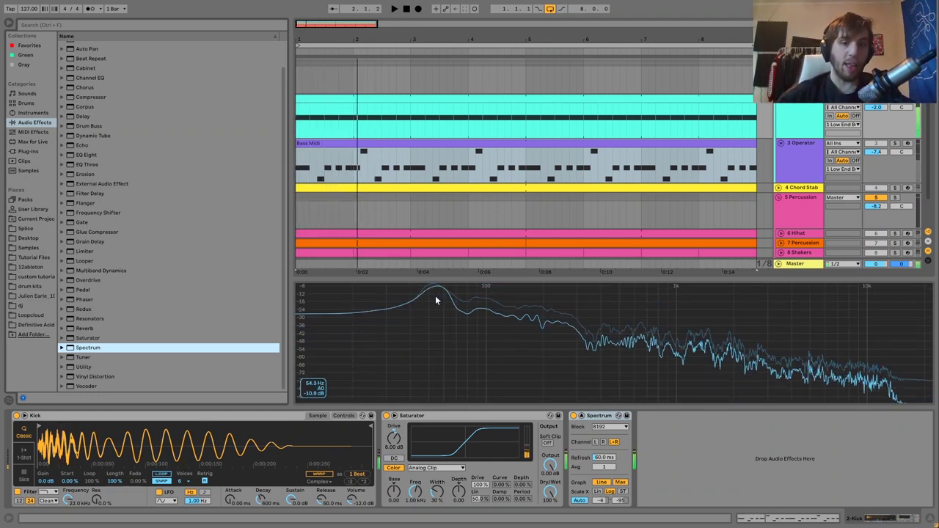
click(594, 418)
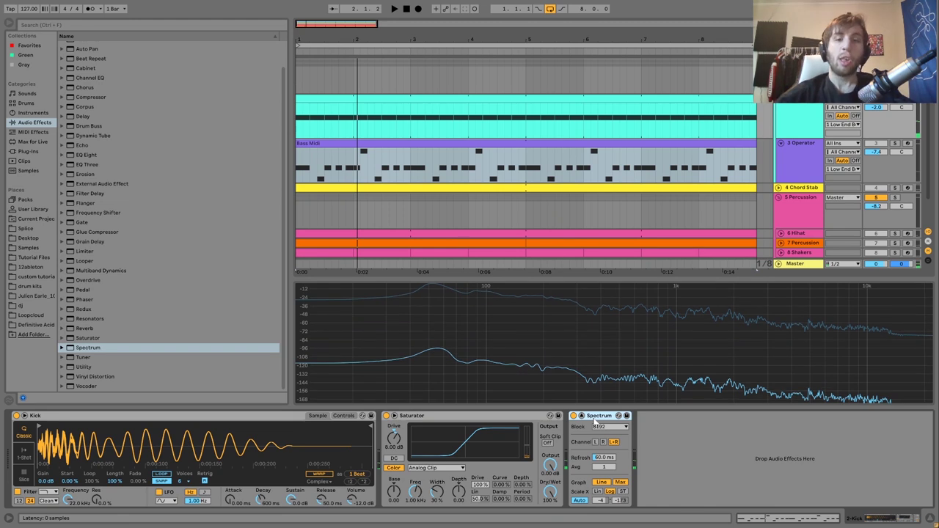
key(Delete)
Solo the 3 Operator bass and play, switching between the Kick and bass chains
click(802, 149)
click(895, 144)
key(space)
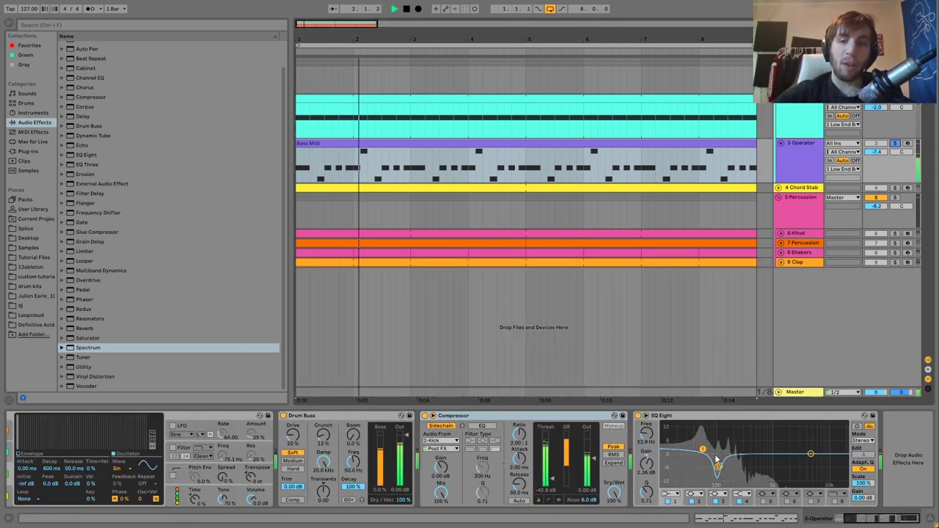
click(798, 125)
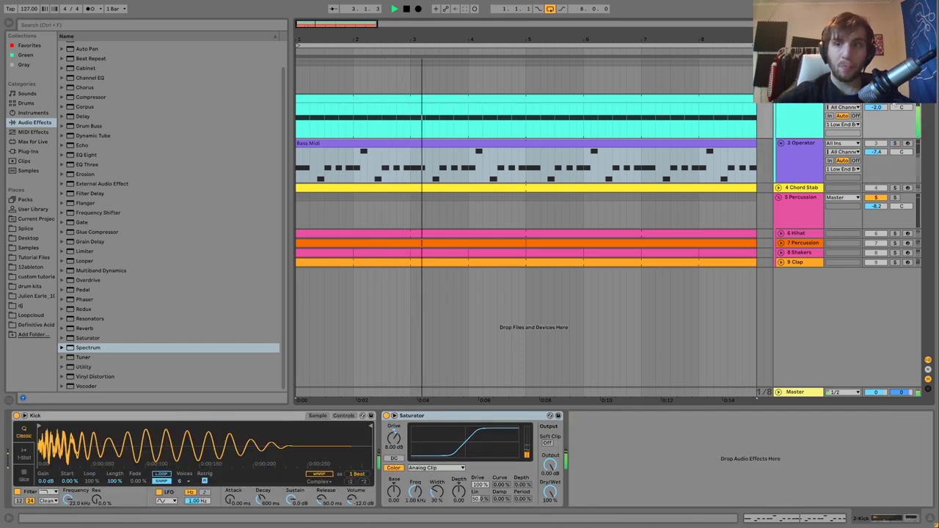
click(785, 165)
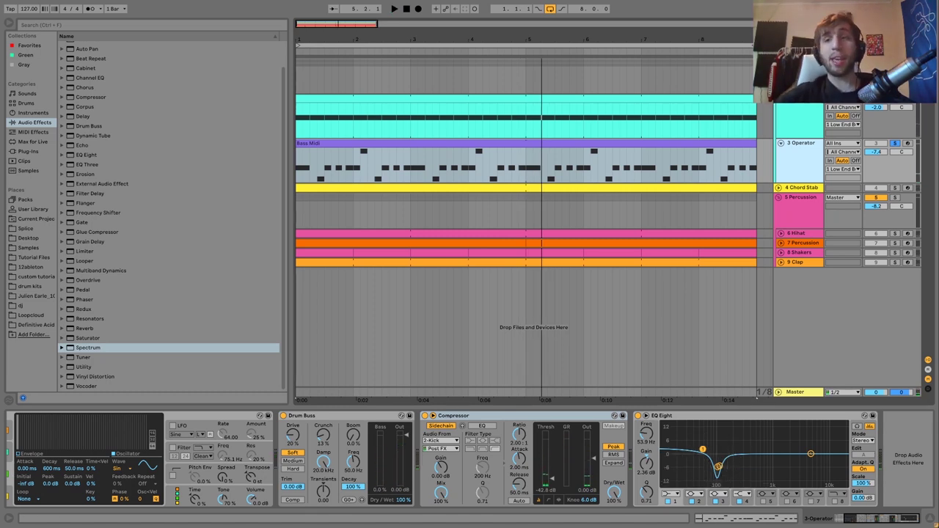
Show the Low End Buss devices, move playback start to the song beginning, and solo Percussion
click(596, 130)
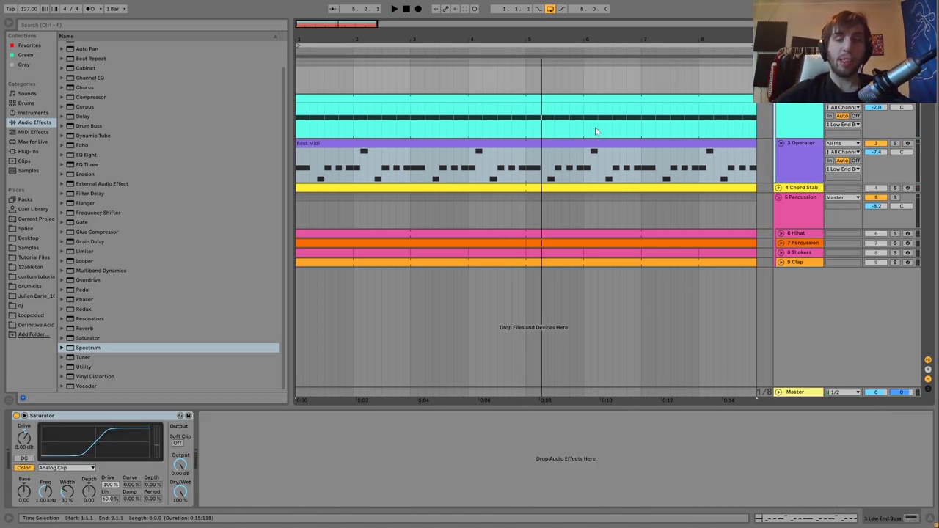
click(300, 87)
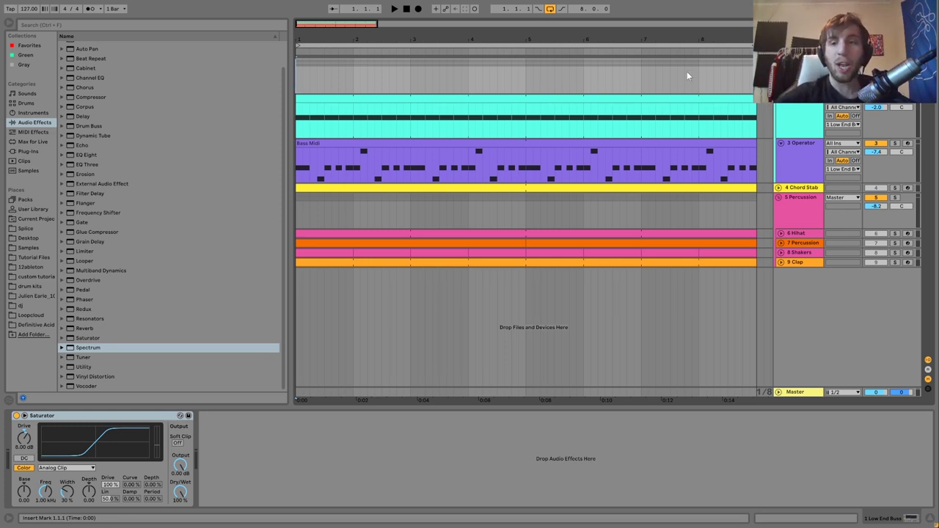
click(895, 198)
key(space)
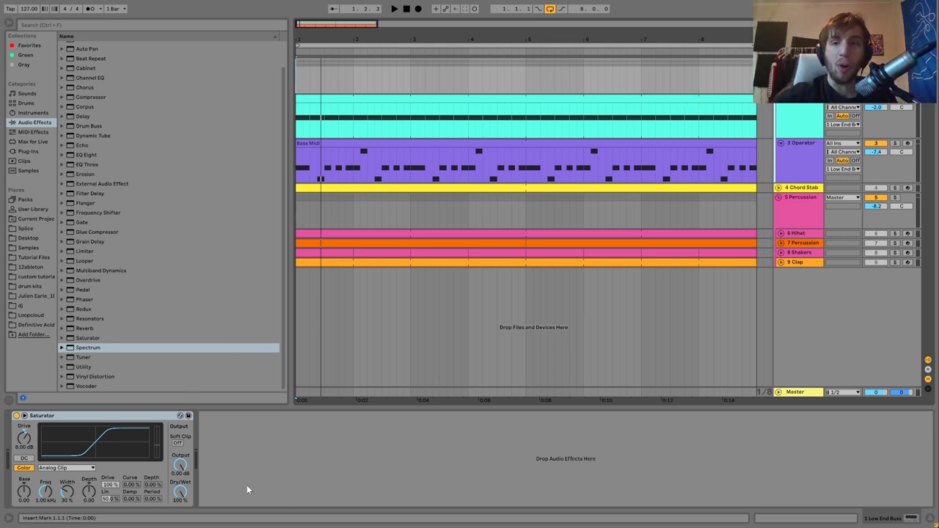
Compare the Low End Buss Saturator off and on, leaving it on, and replay from the start
click(16, 415)
key(space)
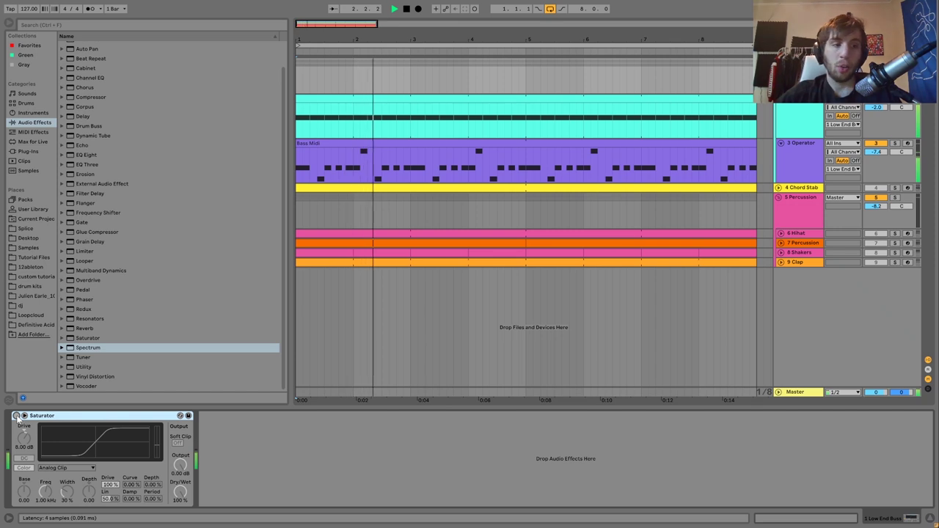
click(17, 415)
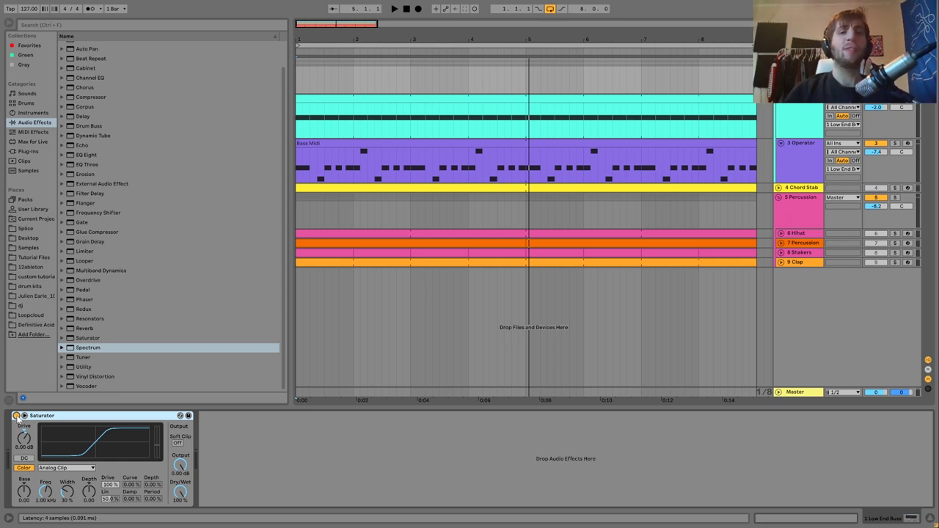
key(space)
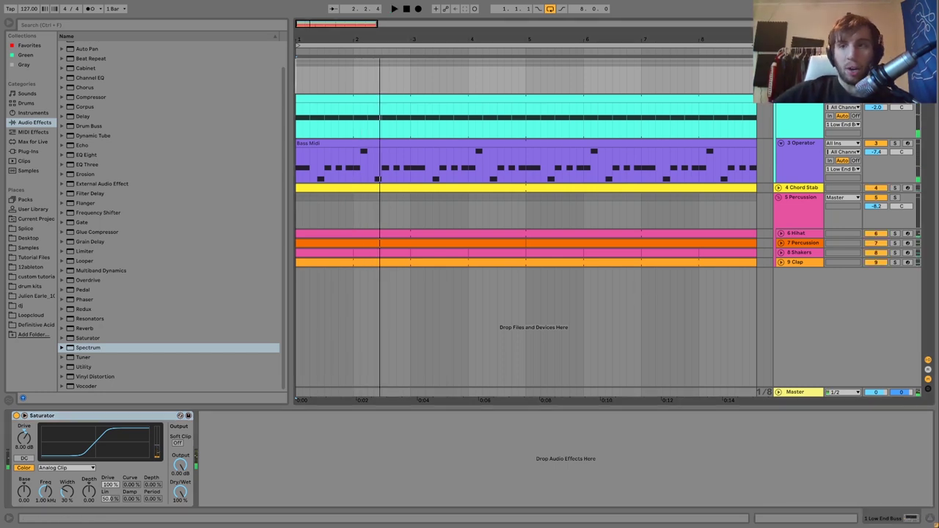
key(space)
Unfold and solo the Chord Stab track and play from 1.3.3
click(788, 188)
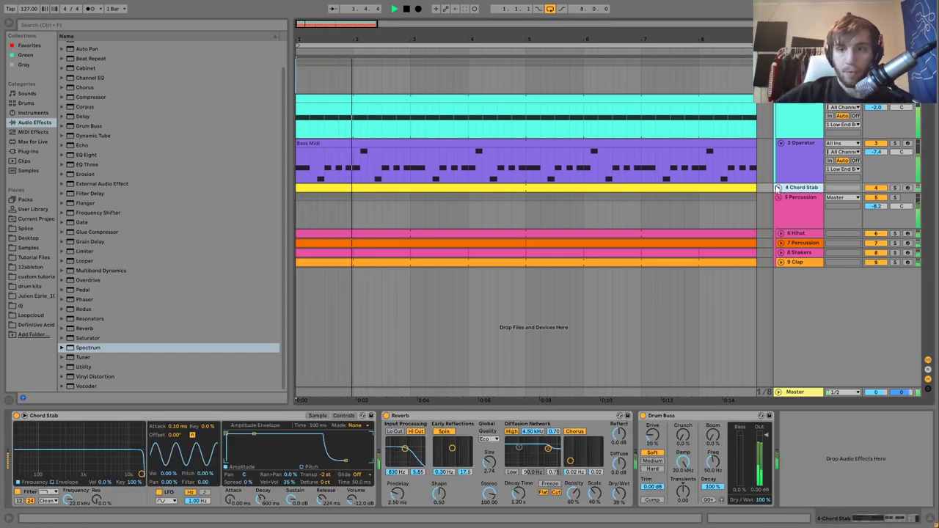
click(778, 188)
click(894, 188)
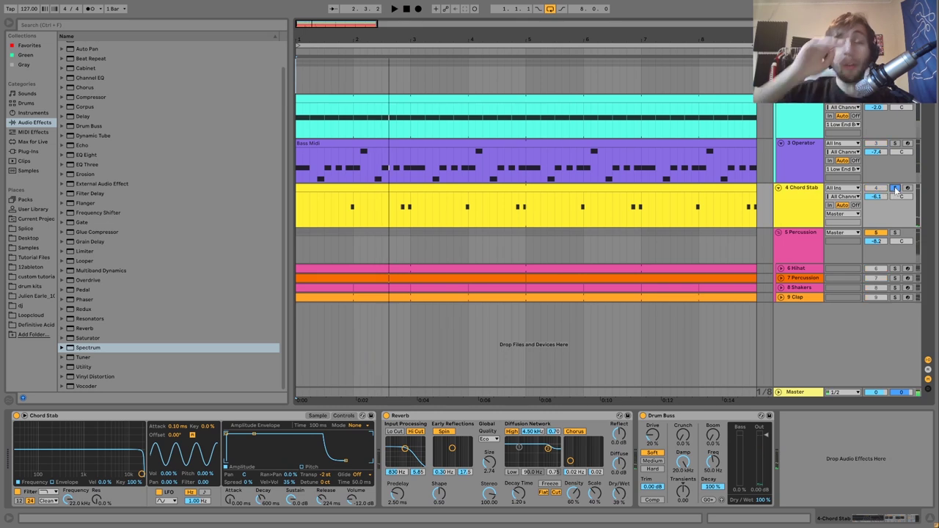
click(334, 217)
key(space)
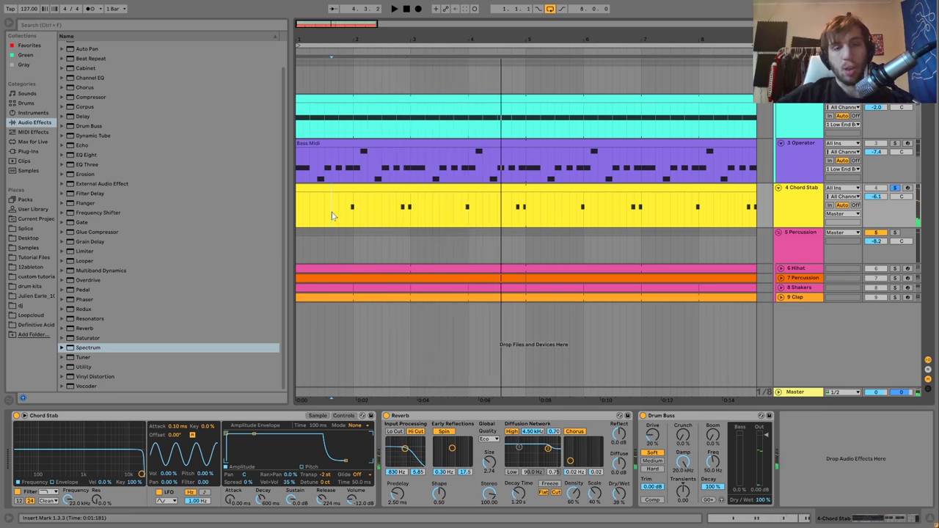
View the stab sample's waveform, return to Simpler's Controls, and unsolo the track
click(317, 416)
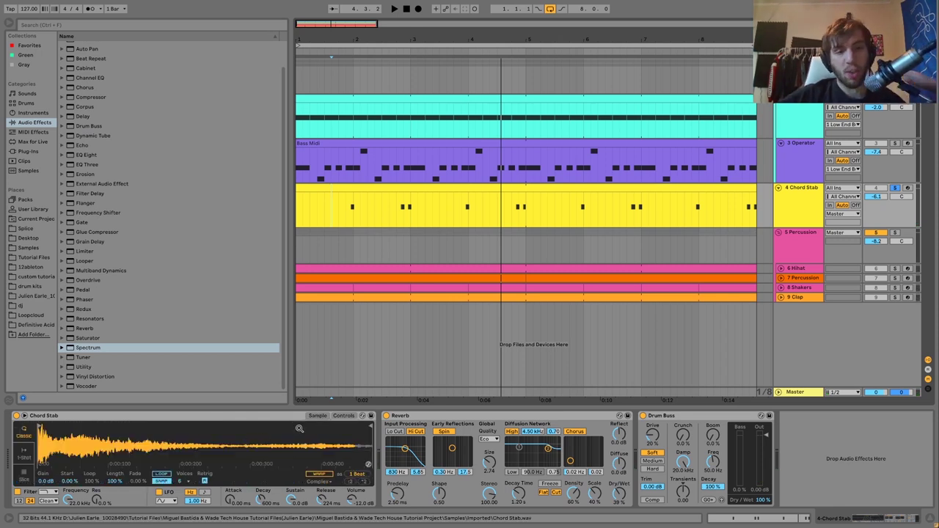
click(343, 416)
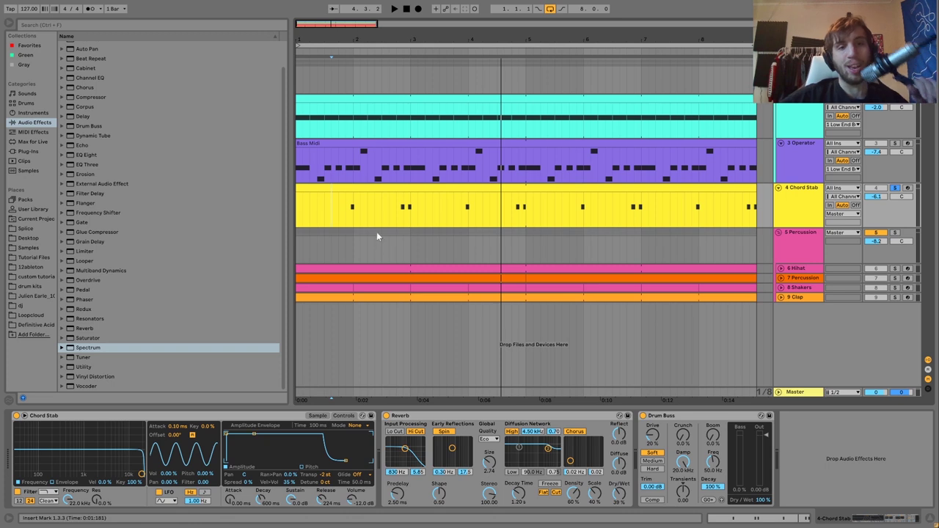
click(896, 189)
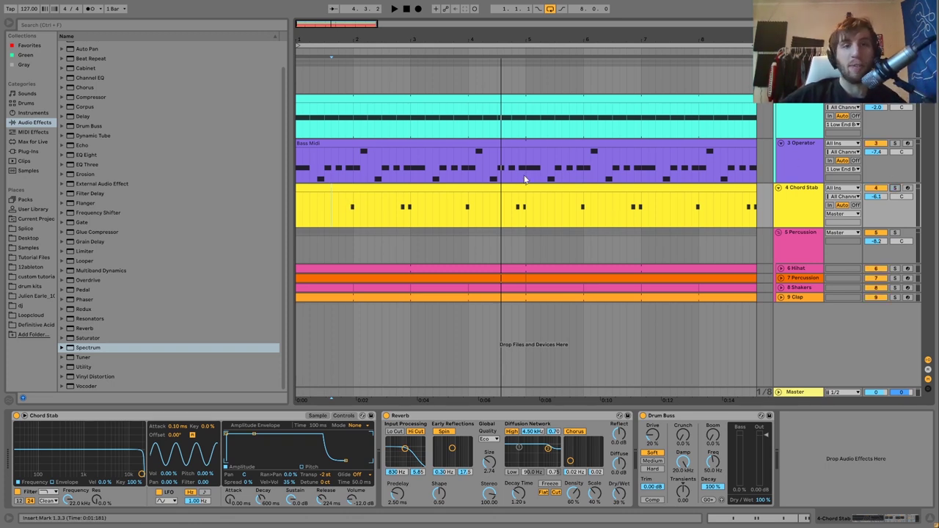
key(space)
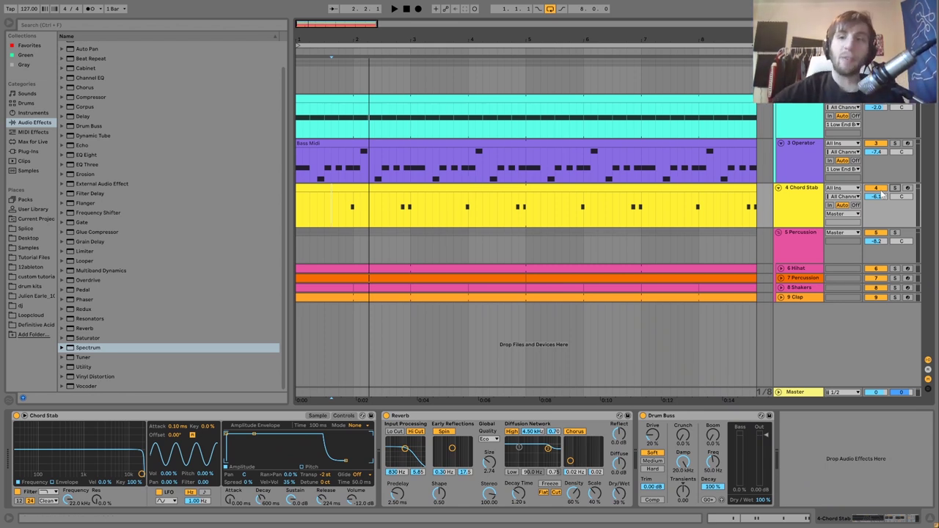
Select the Chord Stab clip, replay from bar 1, and solo the Chord Stab track again
click(583, 189)
key(space)
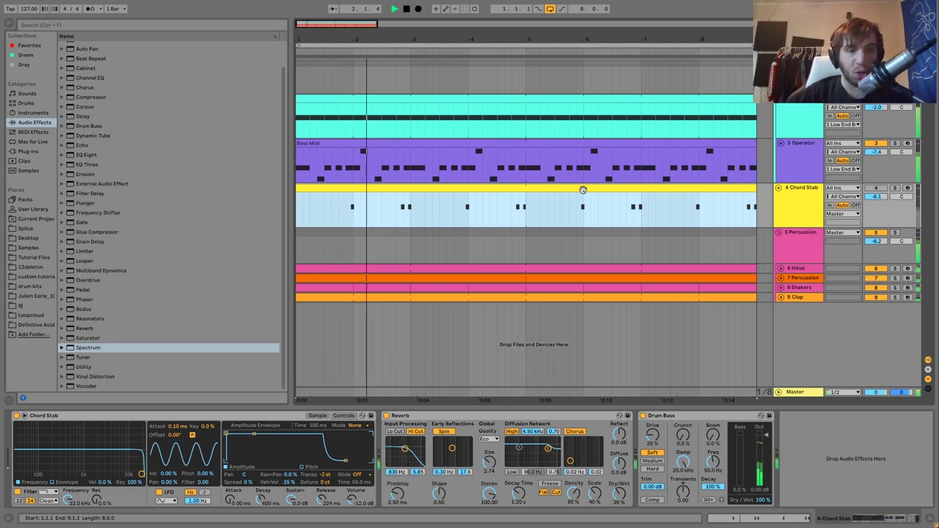
click(878, 188)
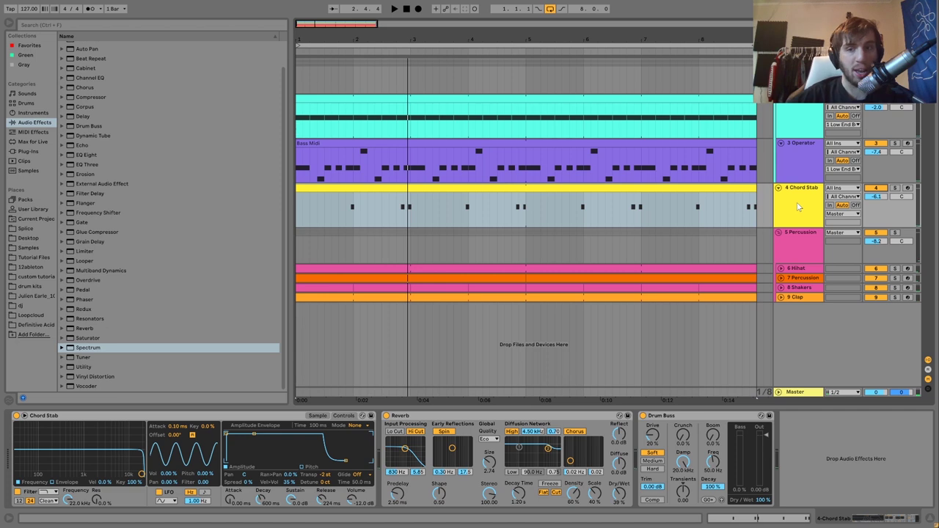
key(space)
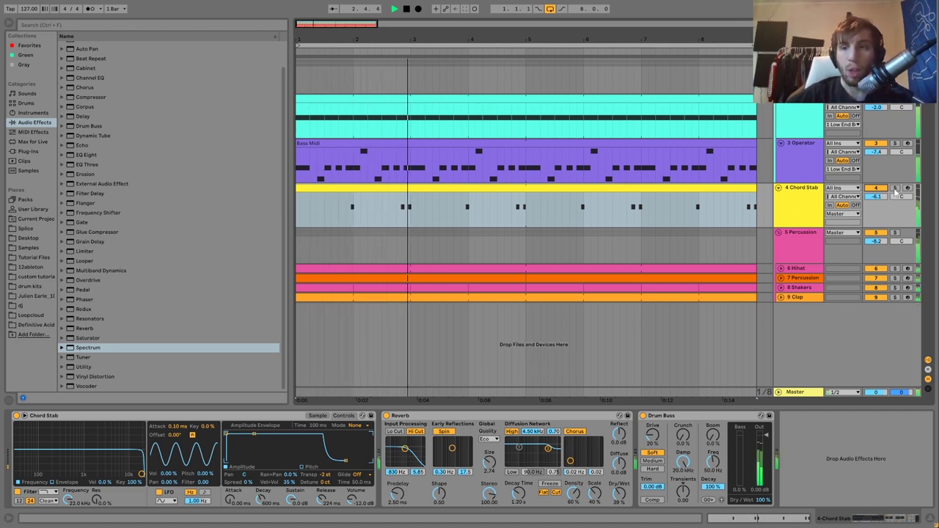
click(894, 189)
key(space)
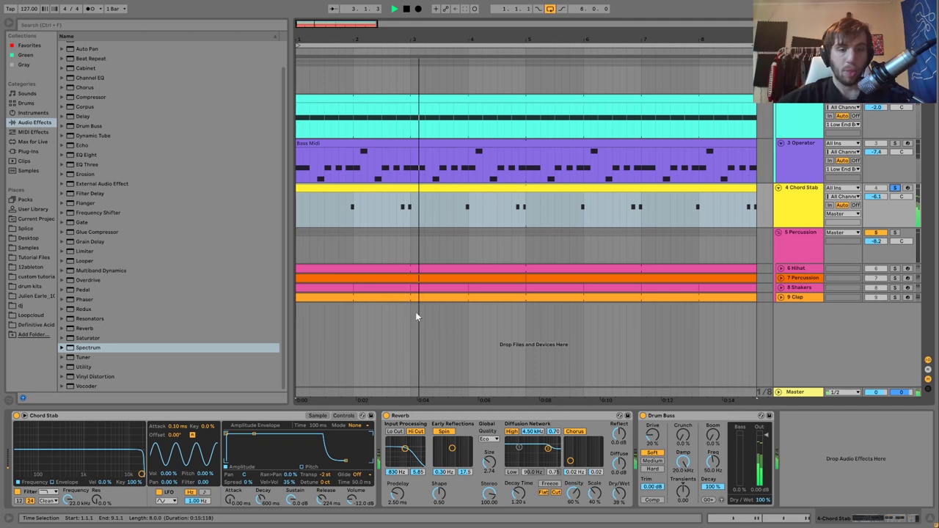
key(space)
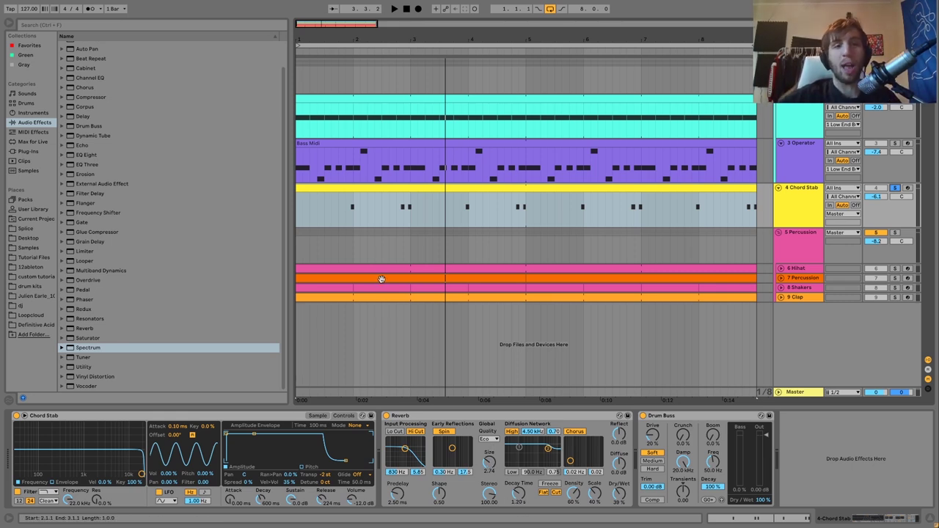
click(336, 209)
key(space)
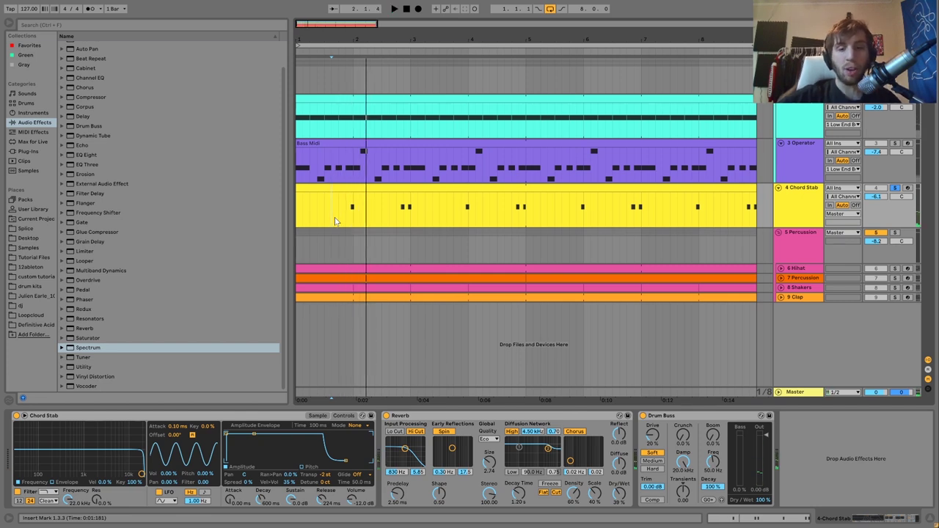
key(space)
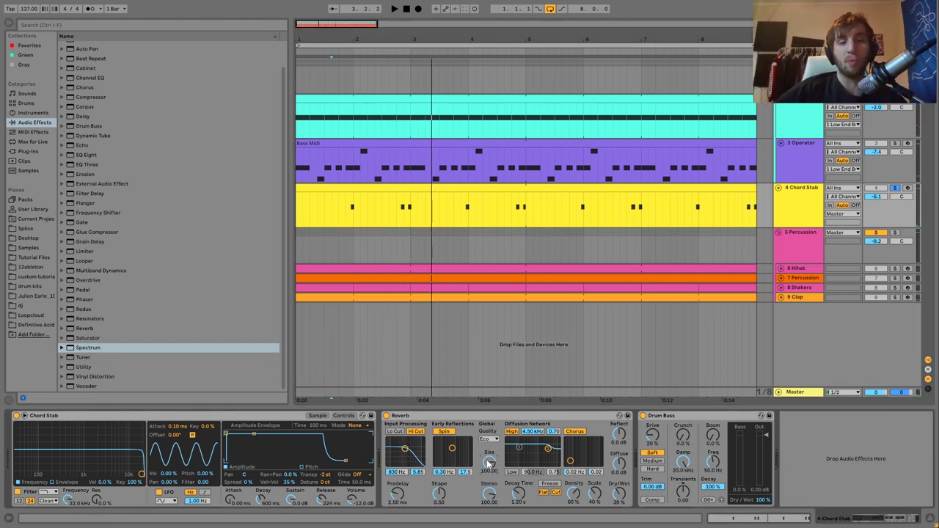
key(space)
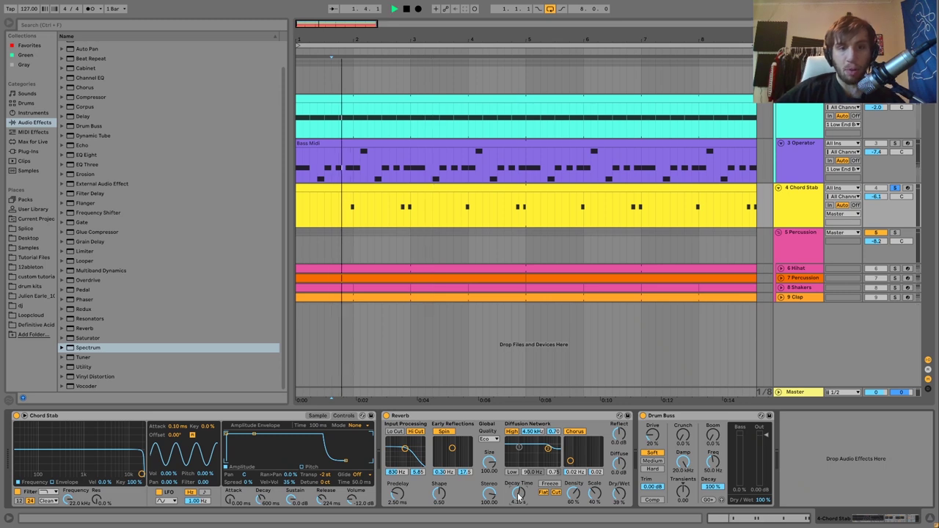
click(895, 187)
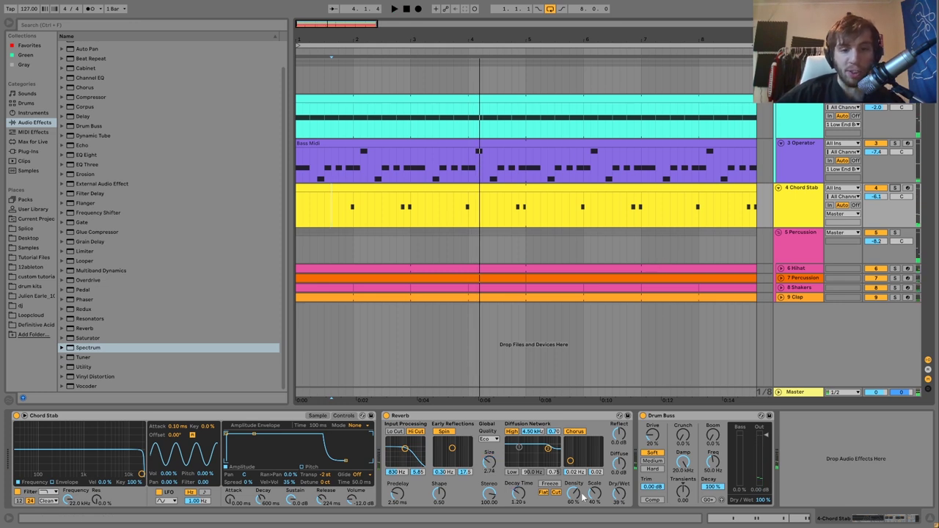
key(space)
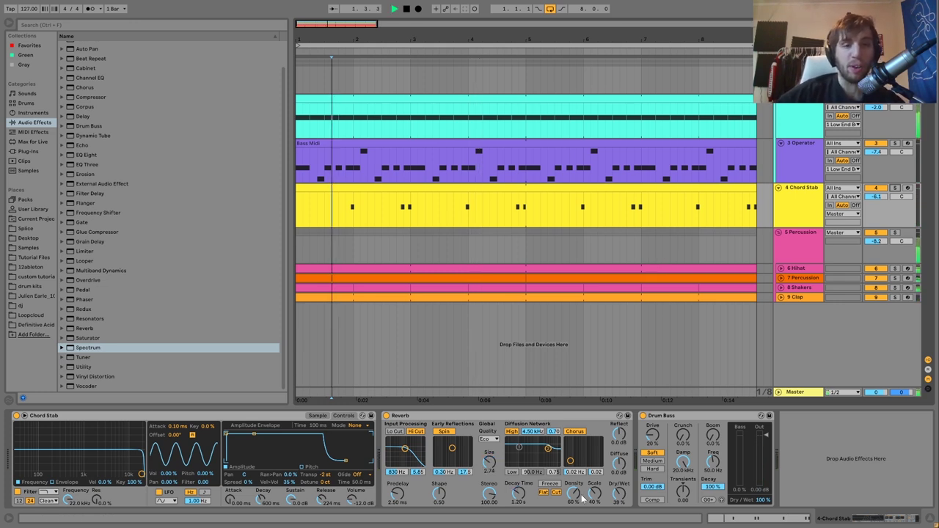
key(space)
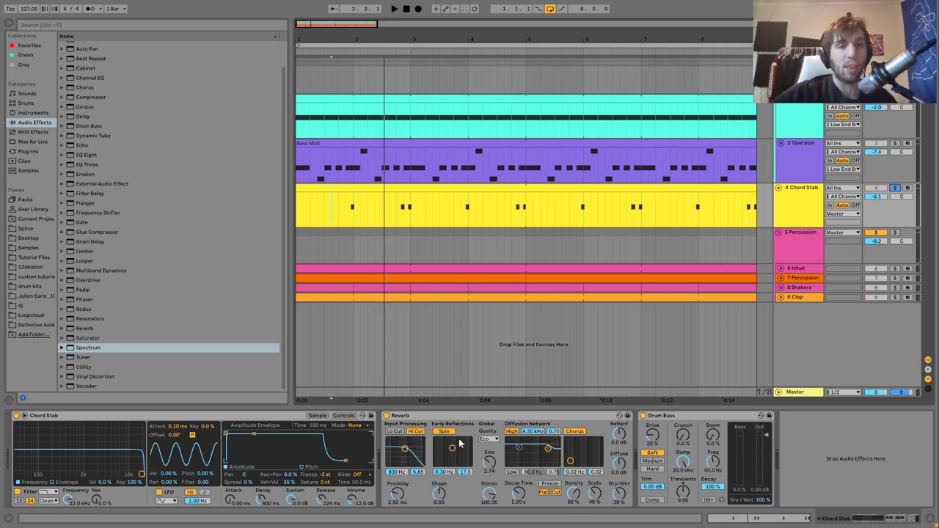
click(328, 232)
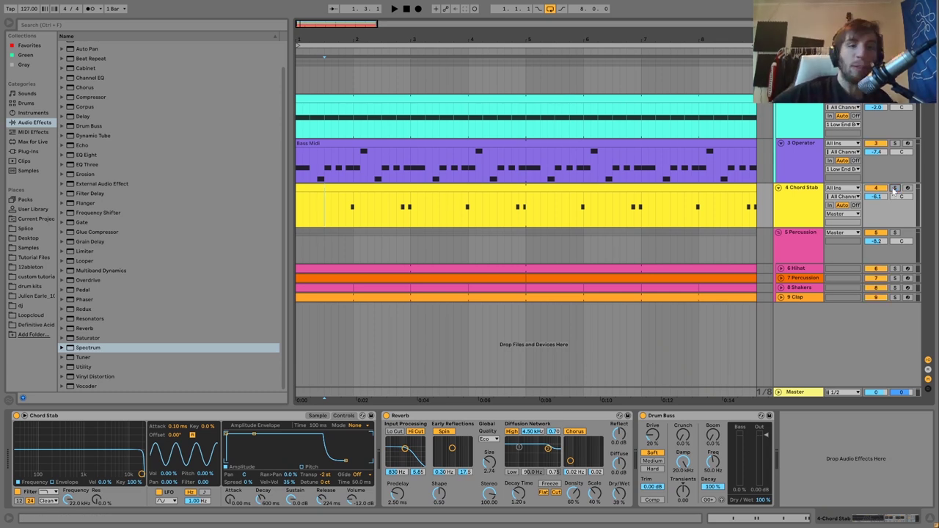
key(space)
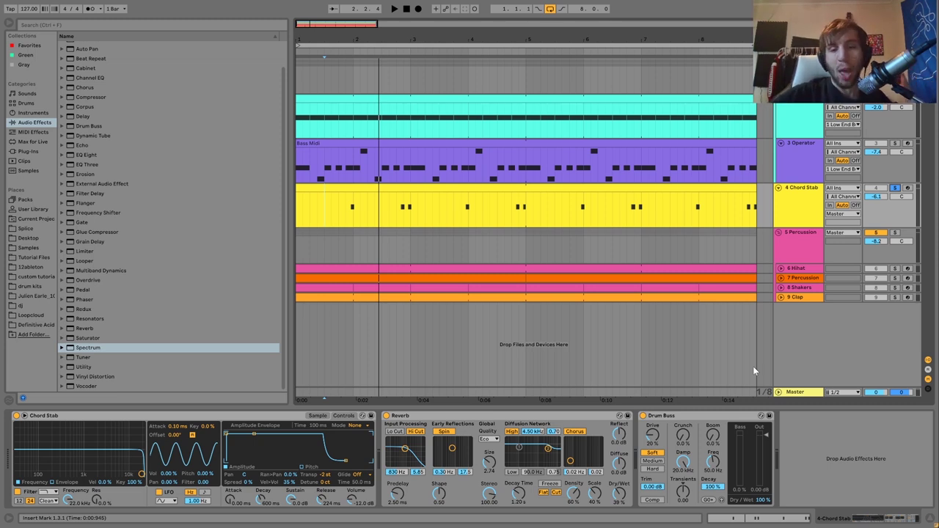
click(685, 418)
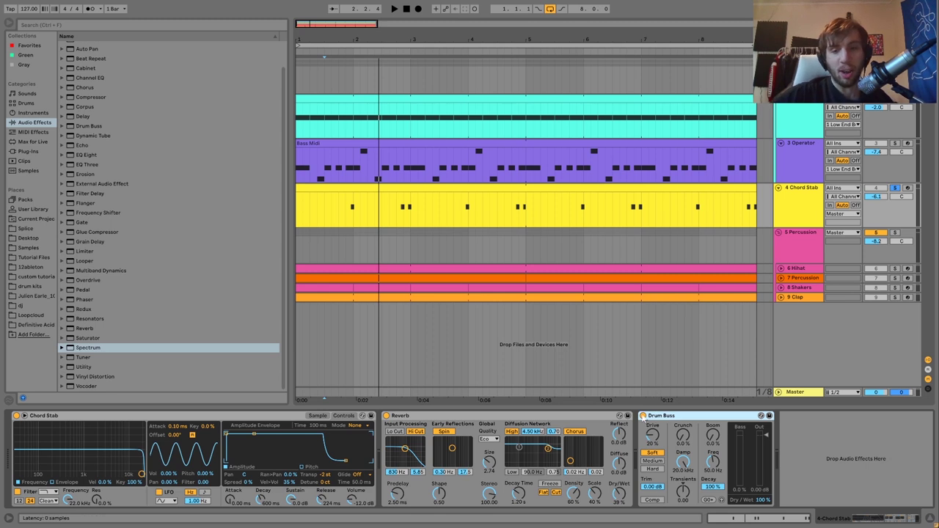
click(642, 416)
key(space)
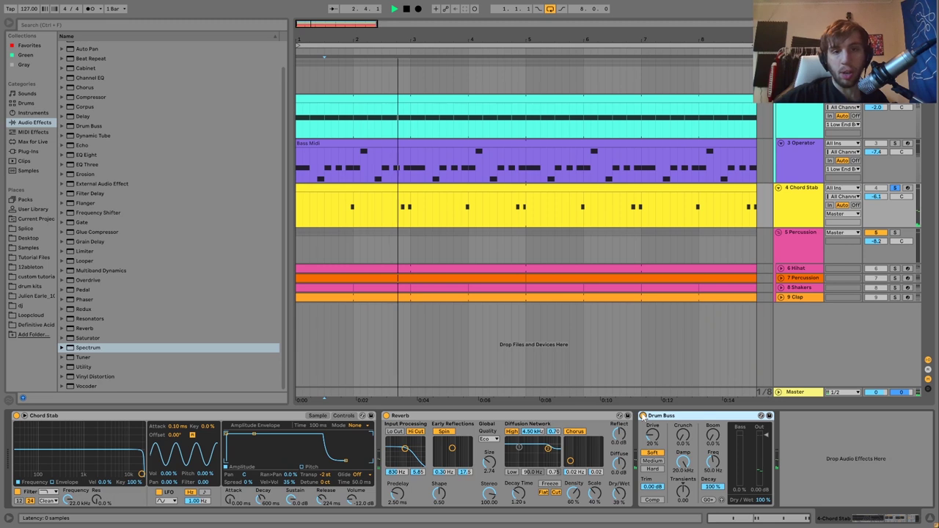
click(643, 416)
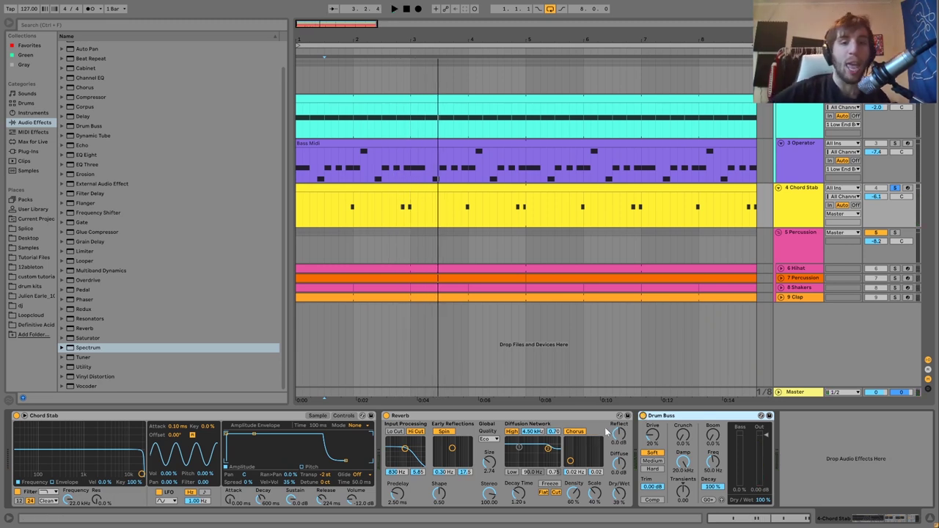
key(space)
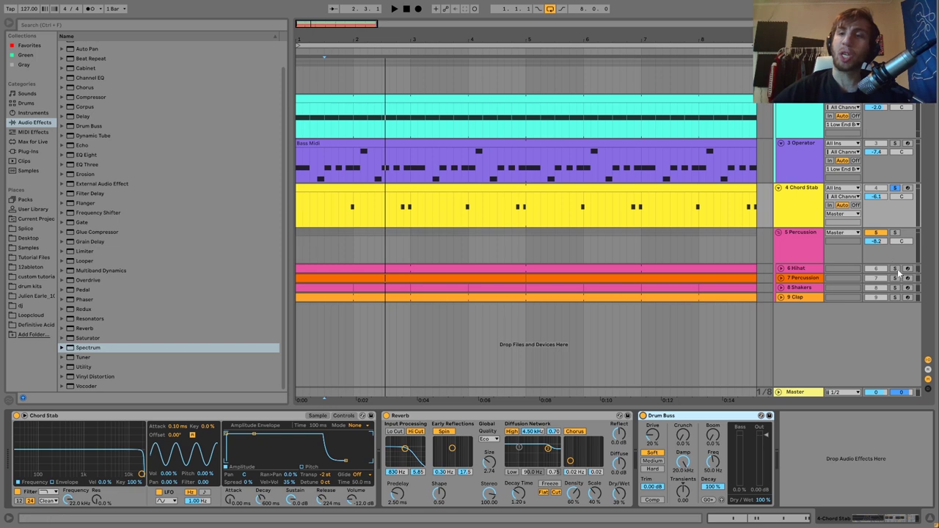
Show the 6 Hihat track's devices and audition the Open Hihat 2 and Open Hihat 1 chains
click(807, 269)
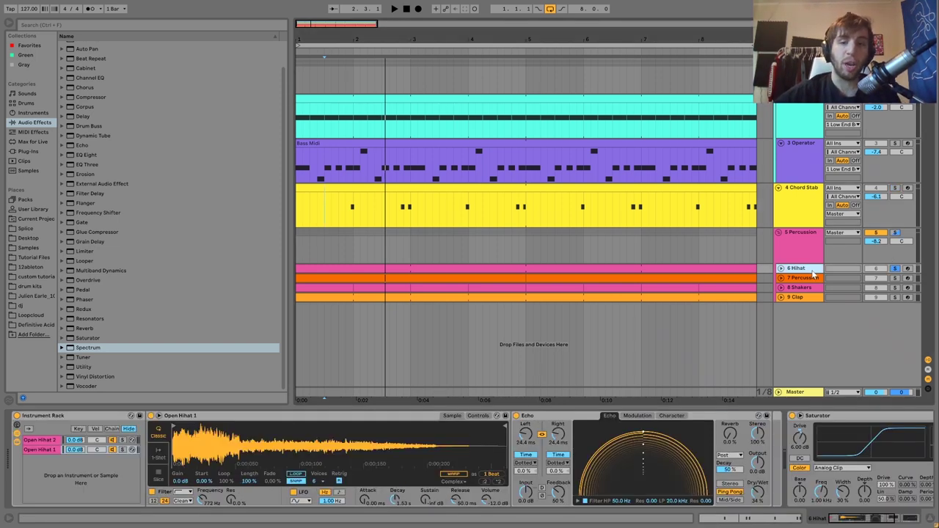
key(space)
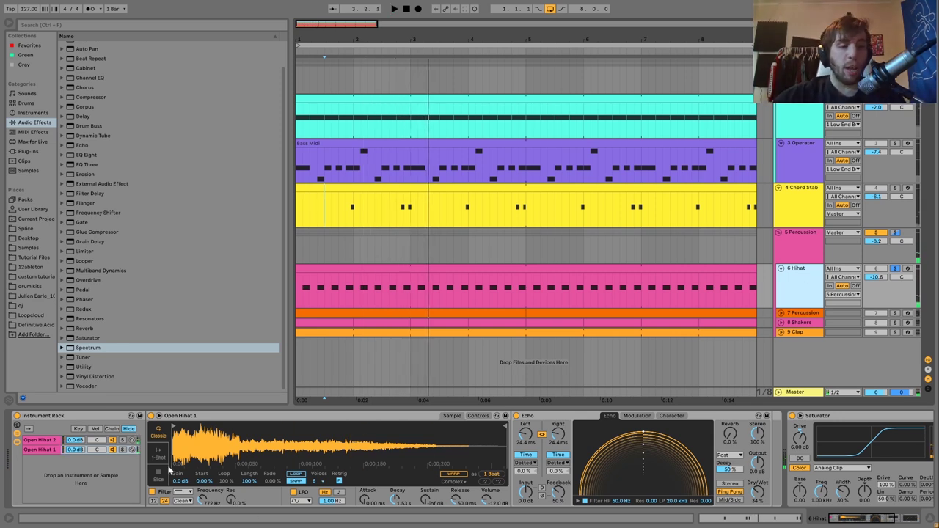
click(123, 441)
key(space)
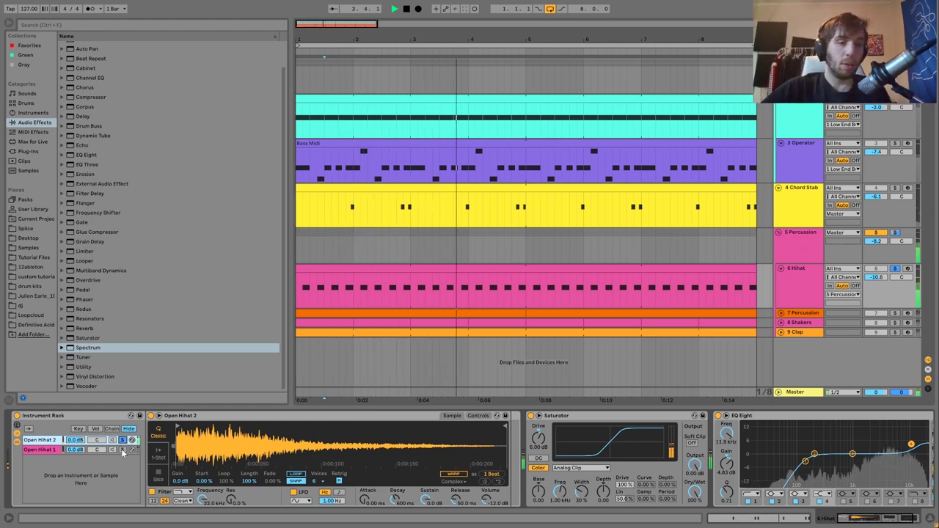
click(126, 450)
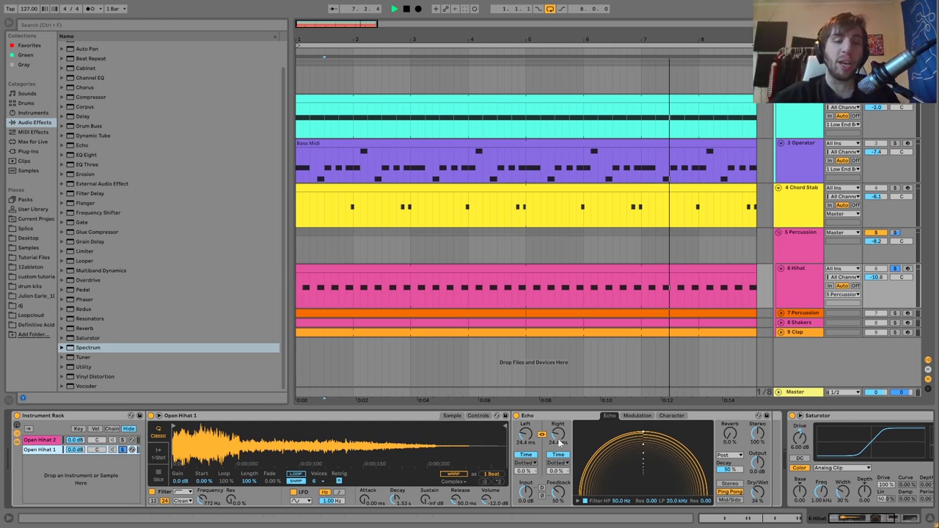
Shorten Open Hihat 1's linked Echo delay from 170 ms to 24.4 ms and audition it
key(space)
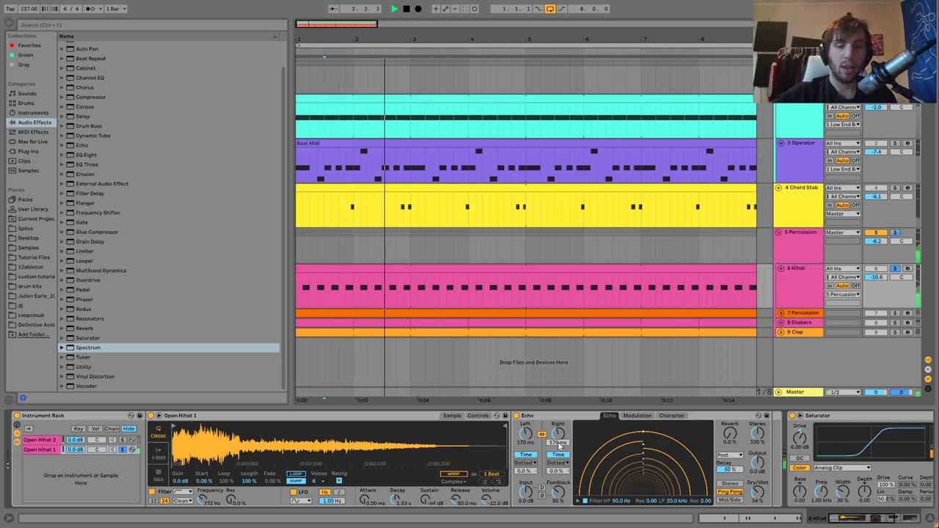
key(space)
drag(554, 453, 554, 452)
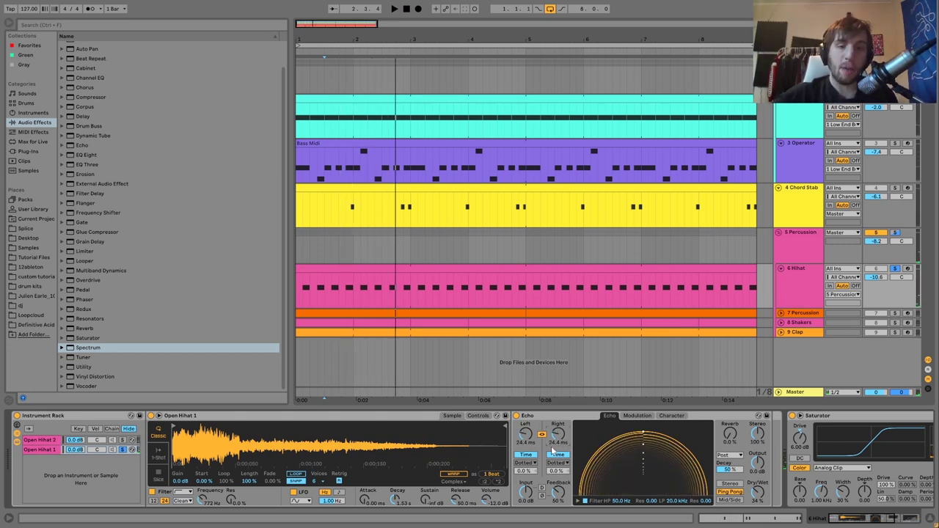
key(space)
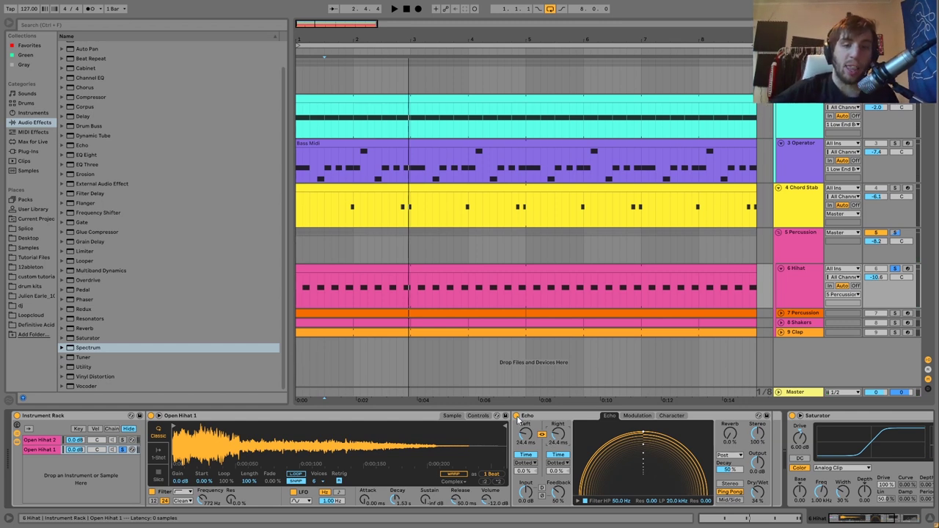
click(517, 416)
key(space)
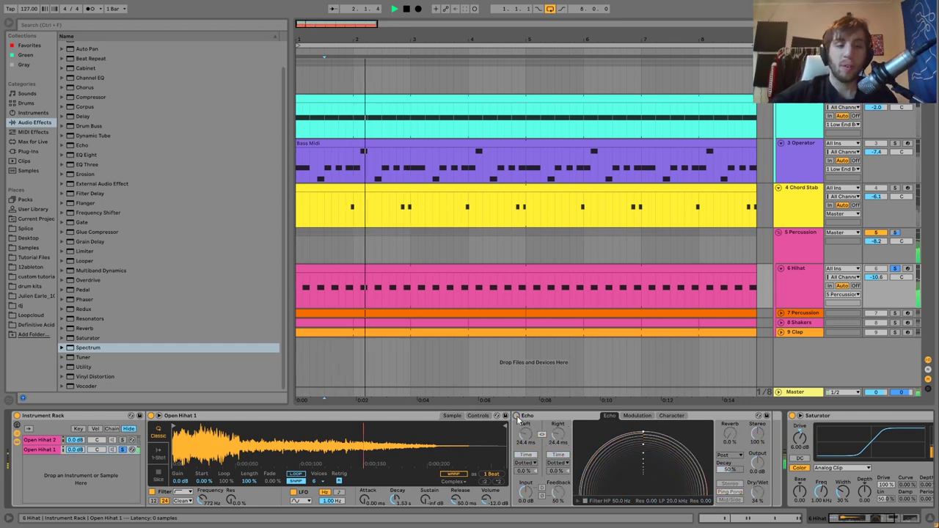
click(517, 416)
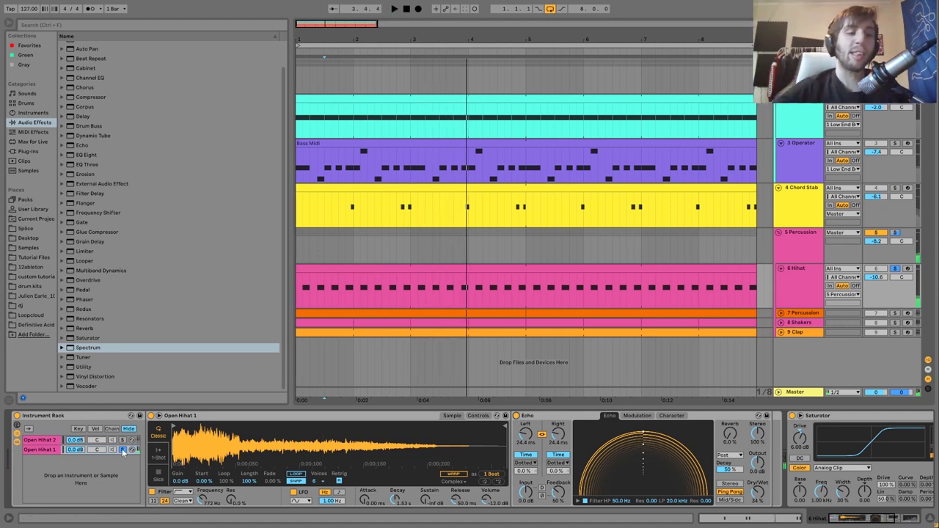
key(space)
key(space)
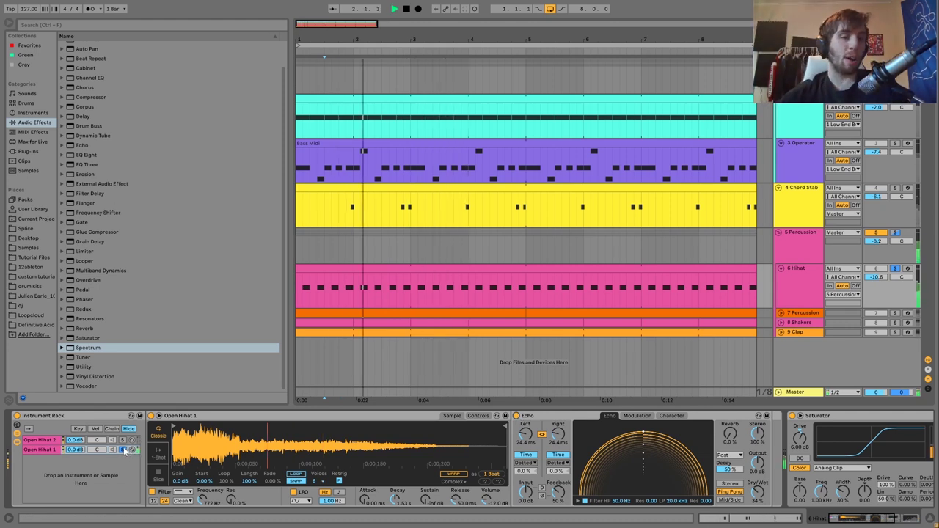
click(122, 440)
key(space)
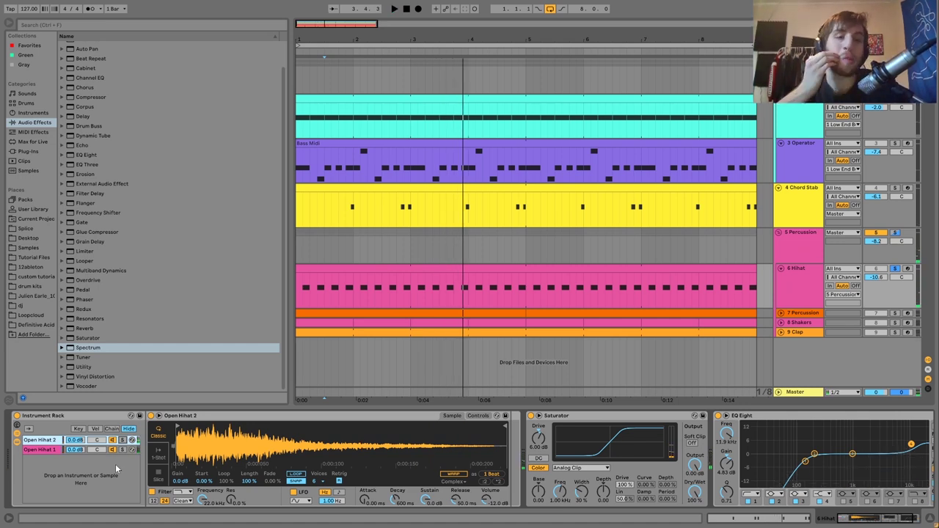
click(895, 268)
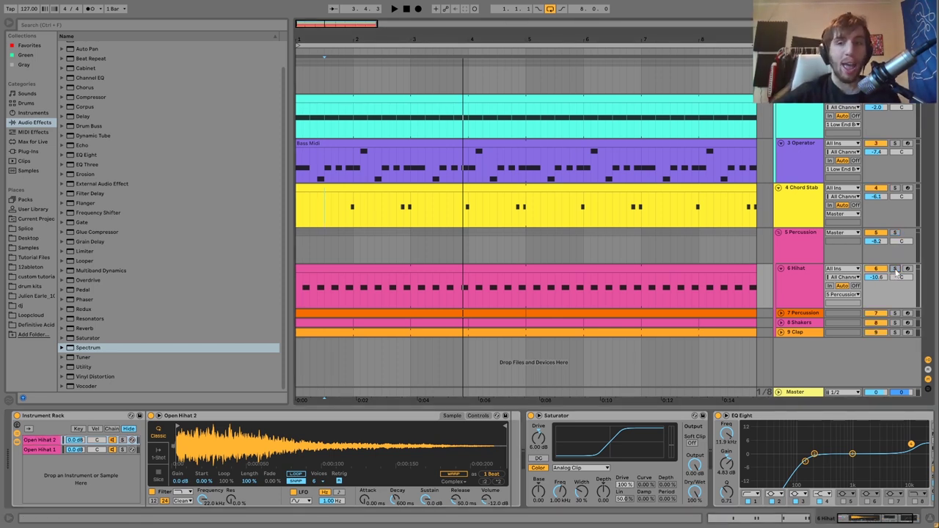
key(space)
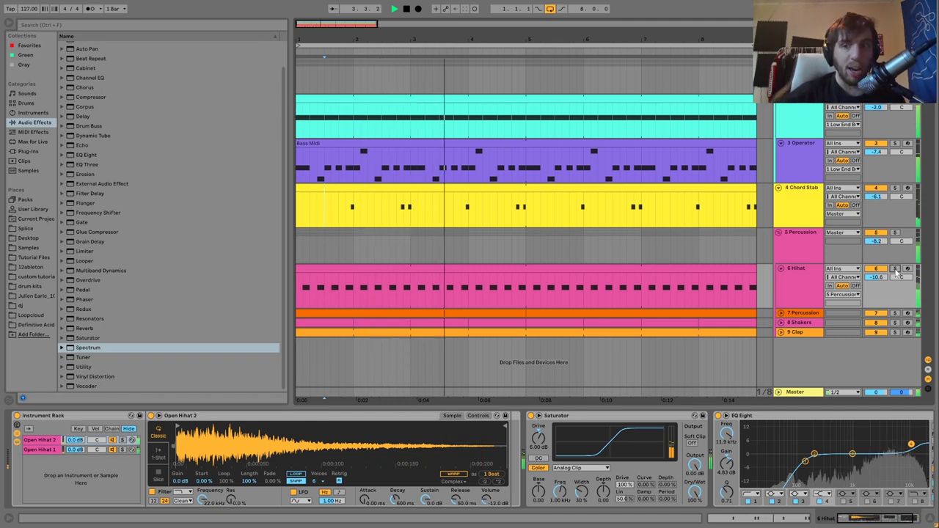
click(894, 270)
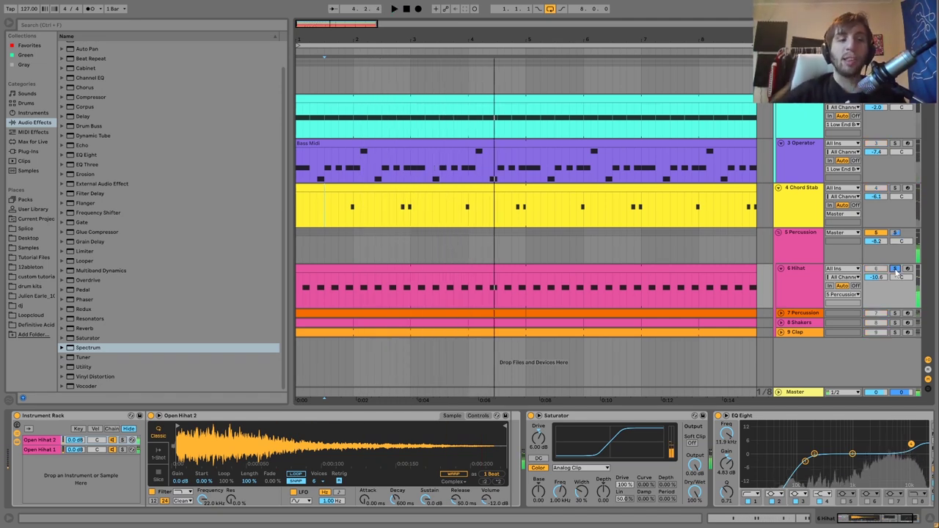
click(121, 449)
key(space)
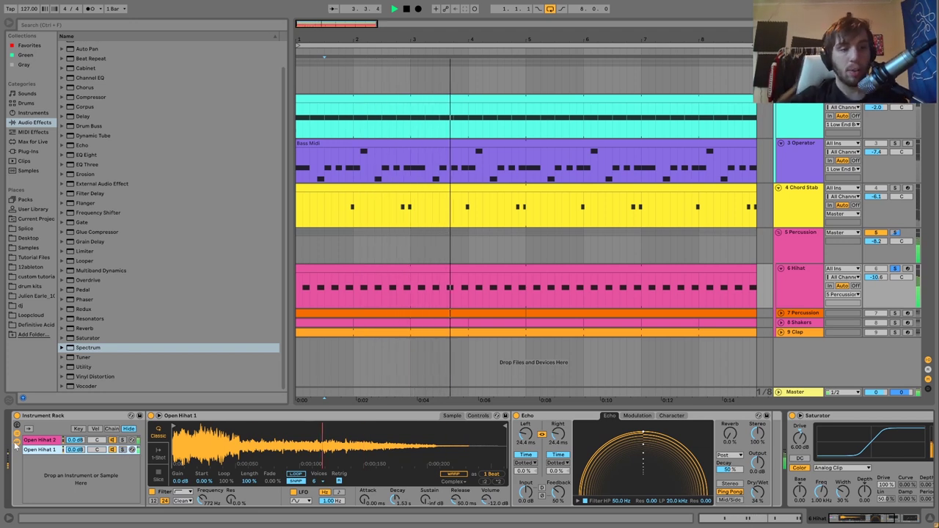
Show Open Hihat 2's Saturator and EQ Eight and audition them during playback
click(41, 440)
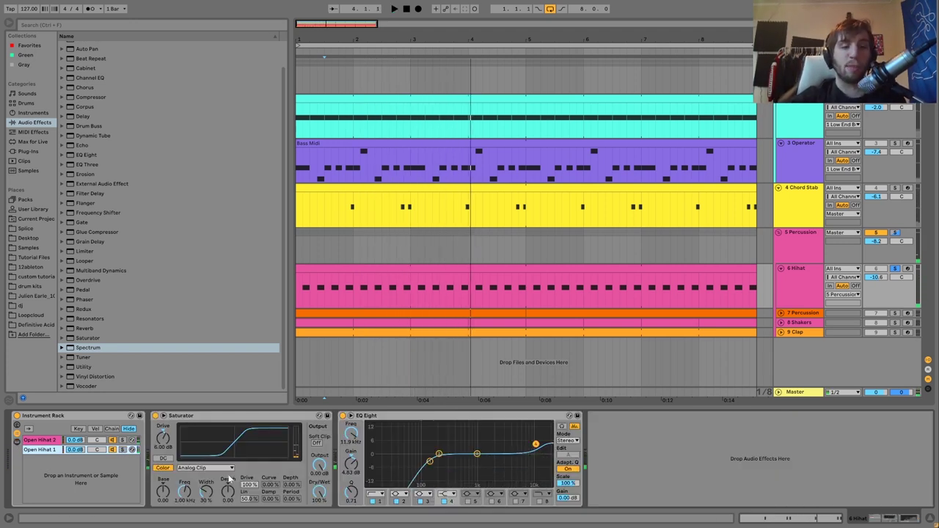
click(156, 422)
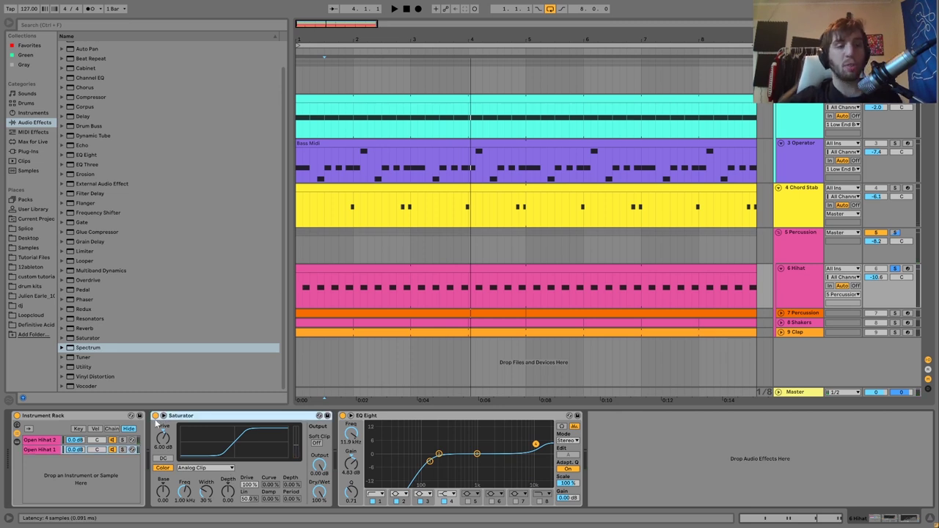
key(space)
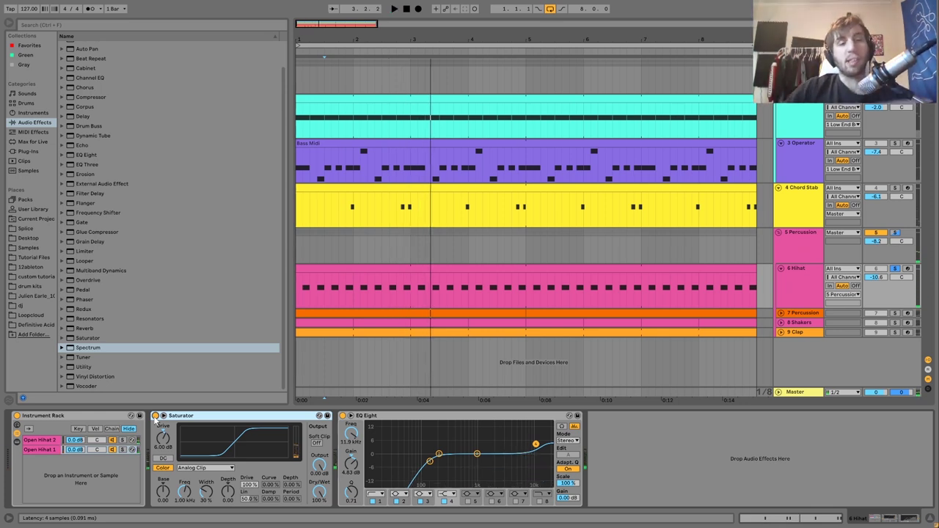
key(space)
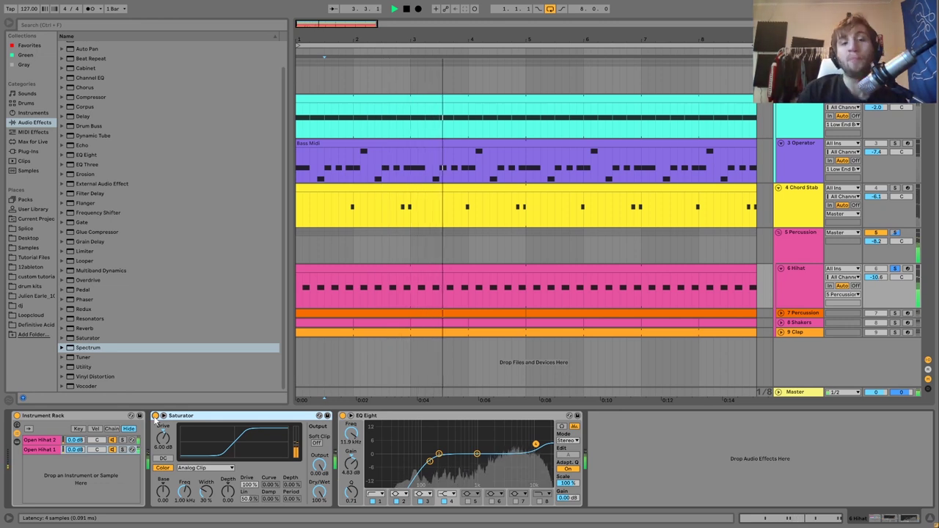
key(space)
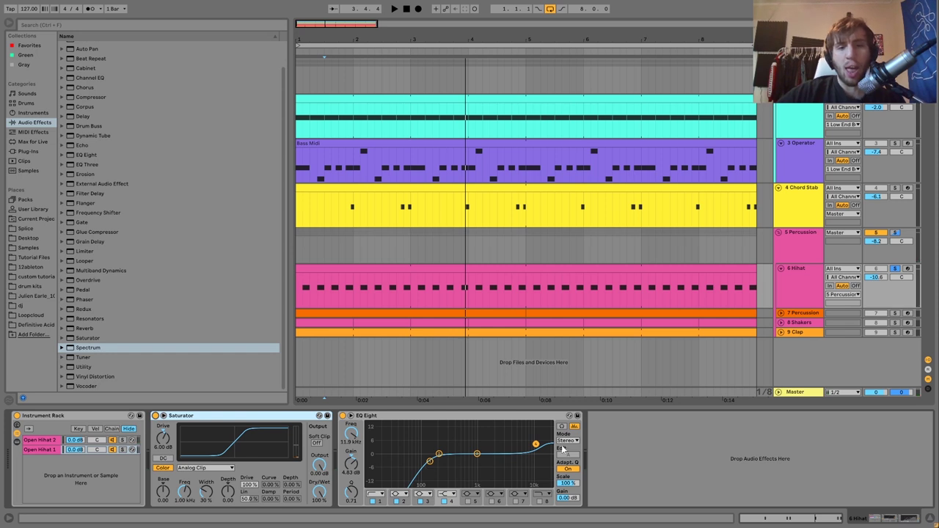
Lower the EQ Eight high boost to 10.4 kHz, 4.34 dB and solo 7 Percussion
key(space)
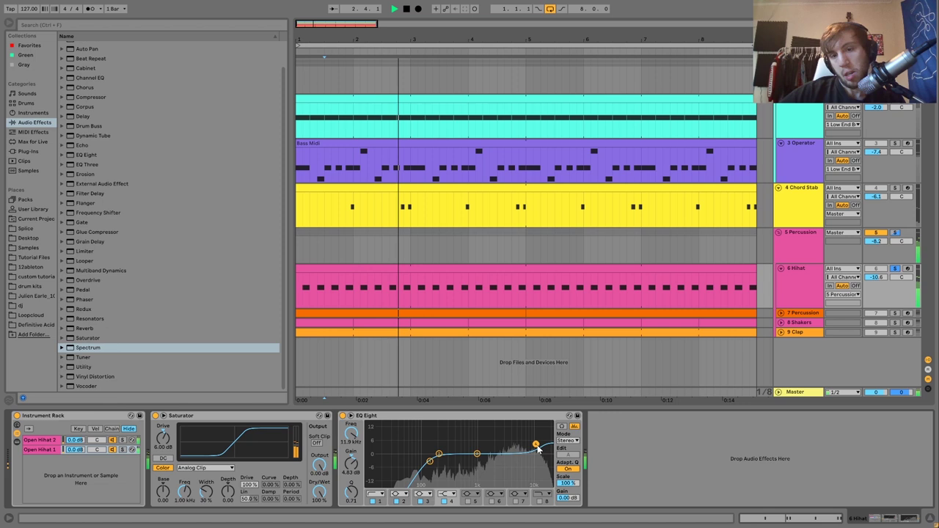
key(space)
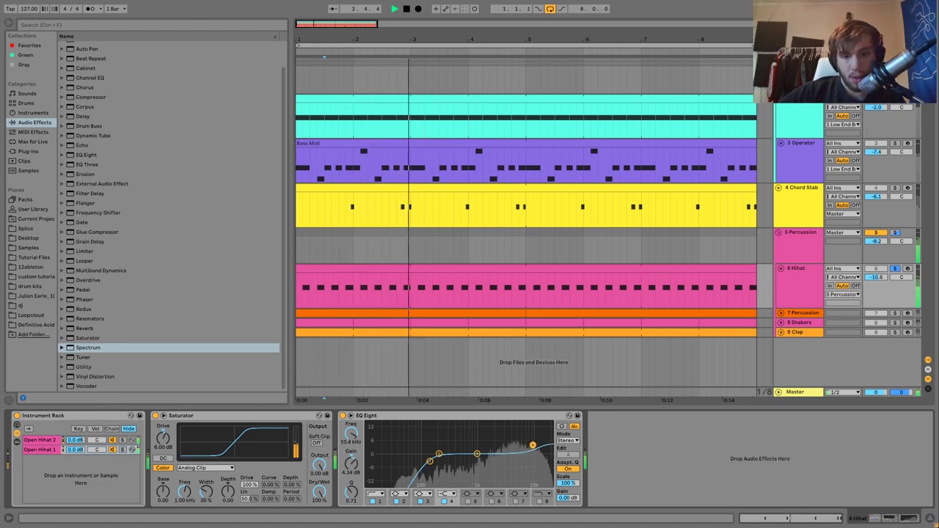
drag(536, 443, 532, 445)
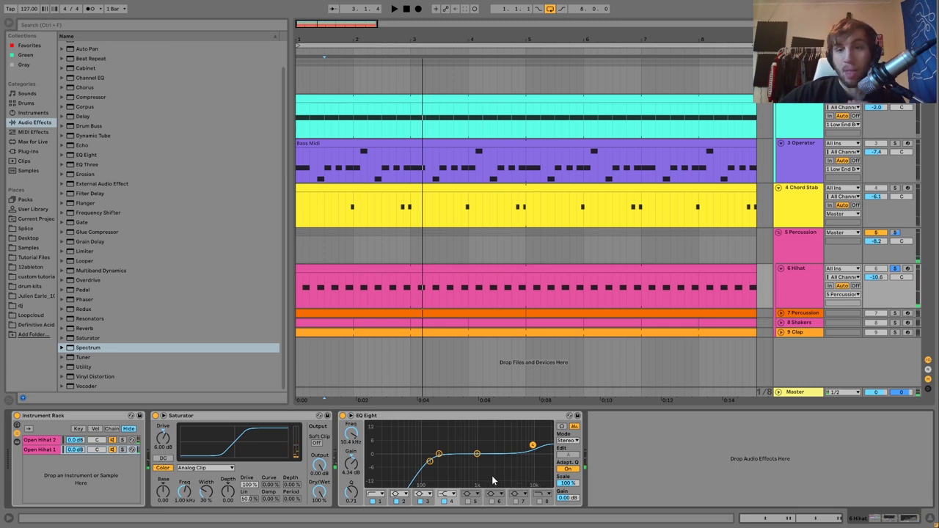
click(895, 313)
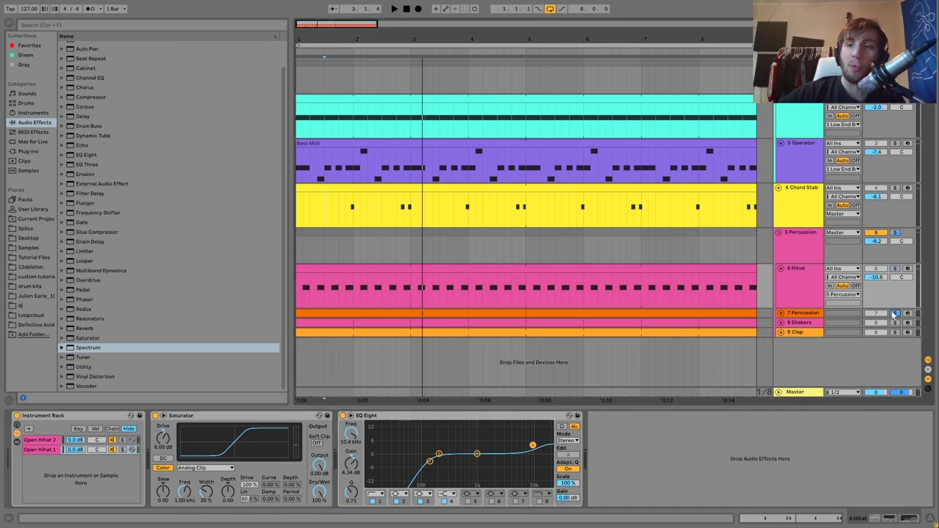
Unfold the 7 Percussion track, select its first clip, and stop playback
click(802, 316)
key(u)
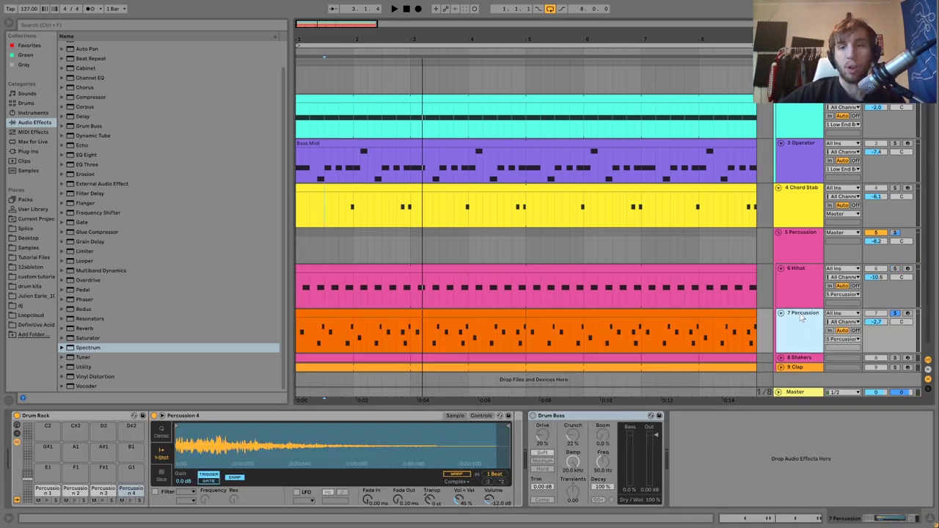
click(482, 312)
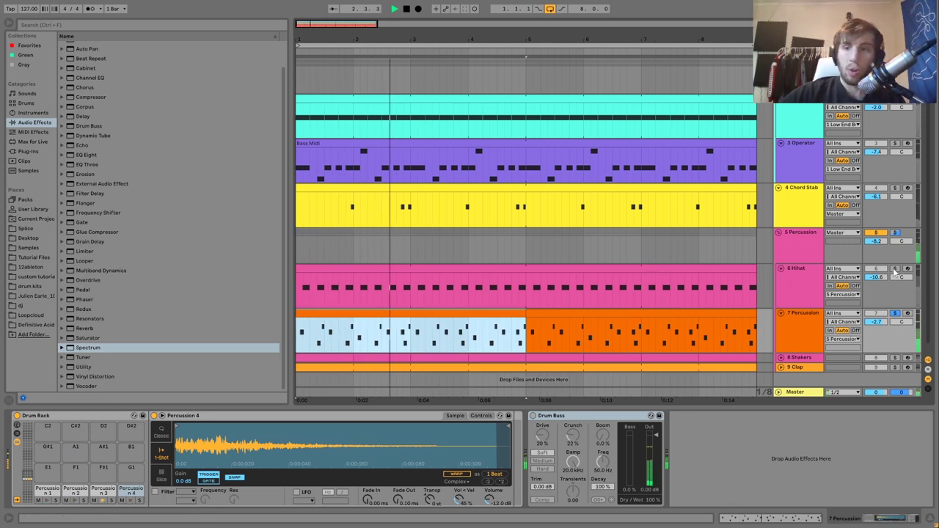
key(space)
Solo 6 Hihat, audition the Percussion 1 pad, and view the clip's notes before returning to devices
click(894, 269)
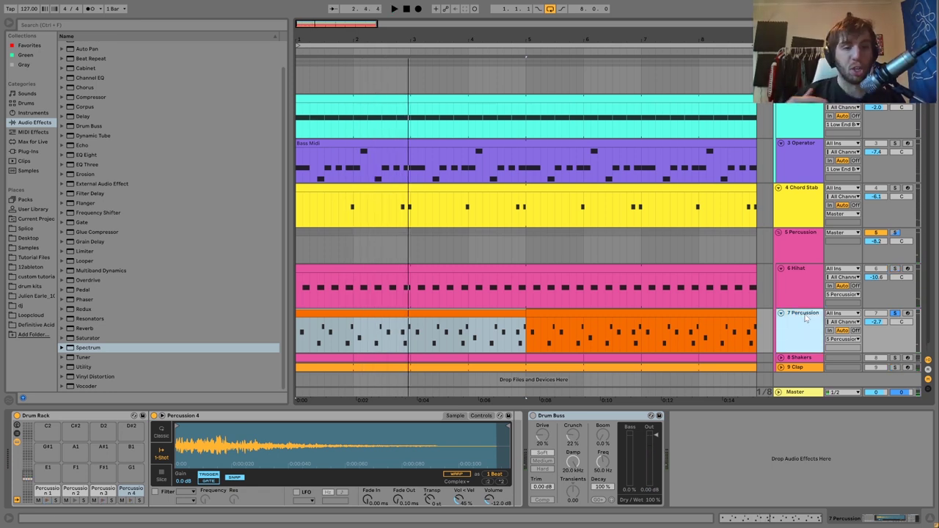
click(50, 502)
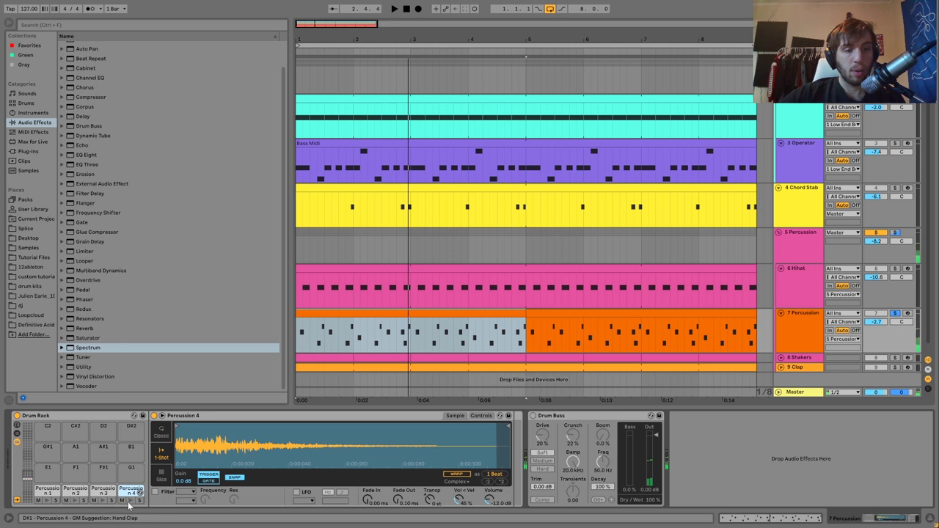
click(359, 324)
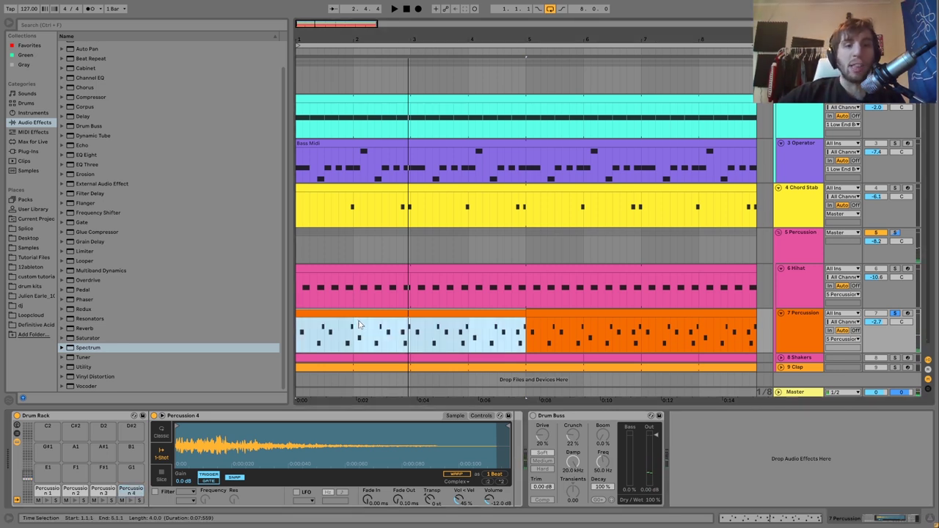
double_click(352, 316)
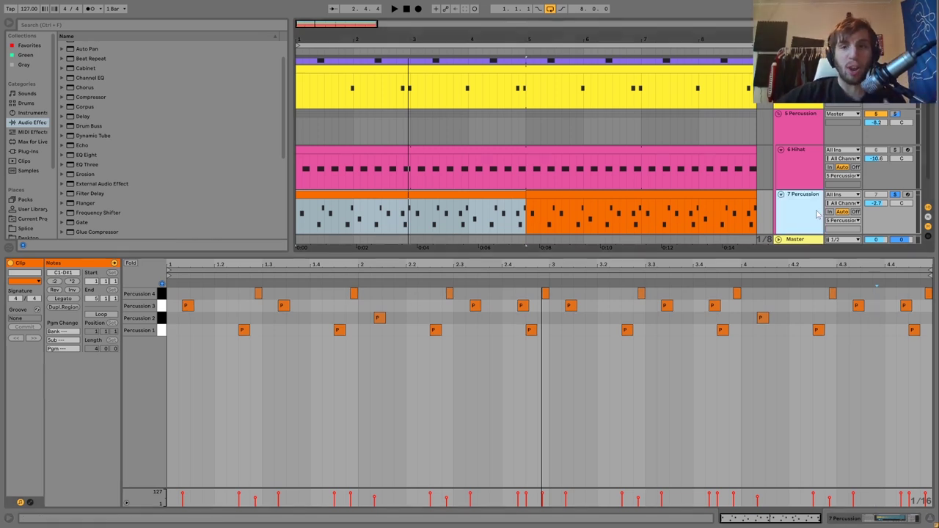
key(shift+Tab)
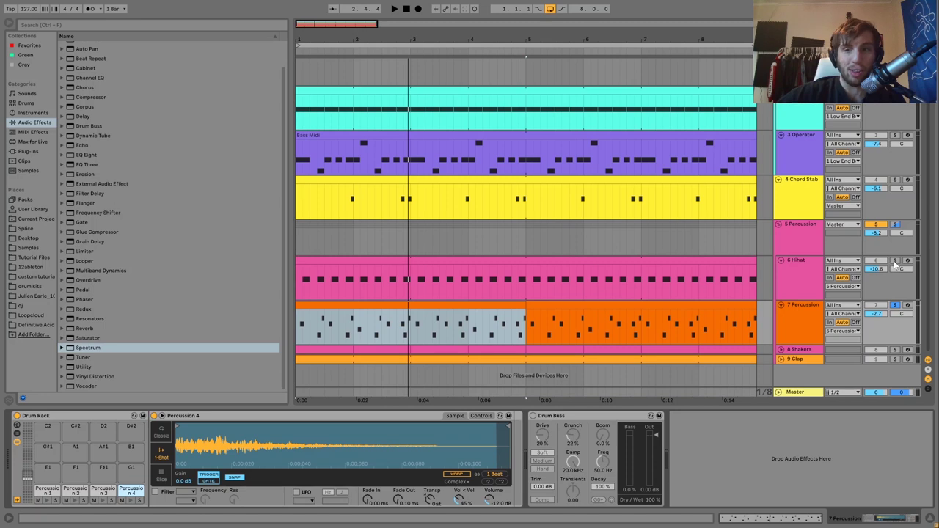
Unsolo 6 Hihat and play the song with 7 Percussion audible
key(space)
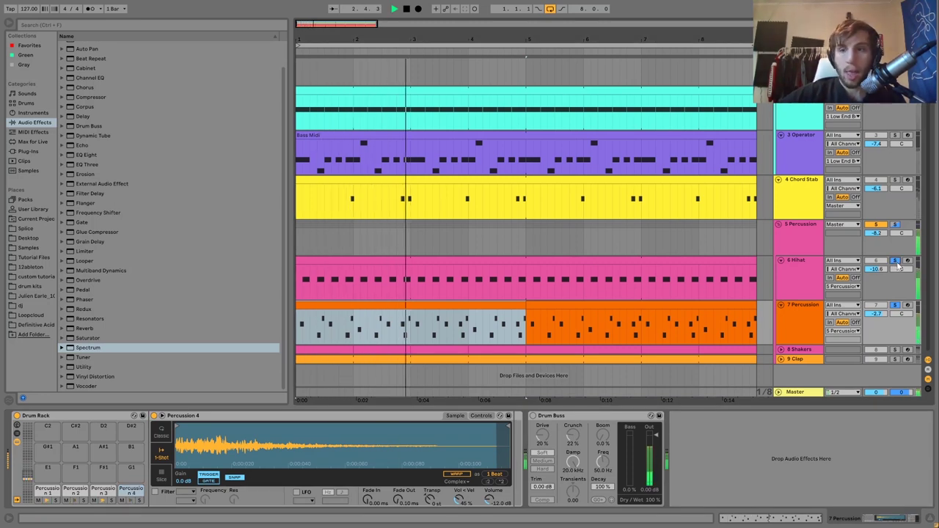
click(896, 262)
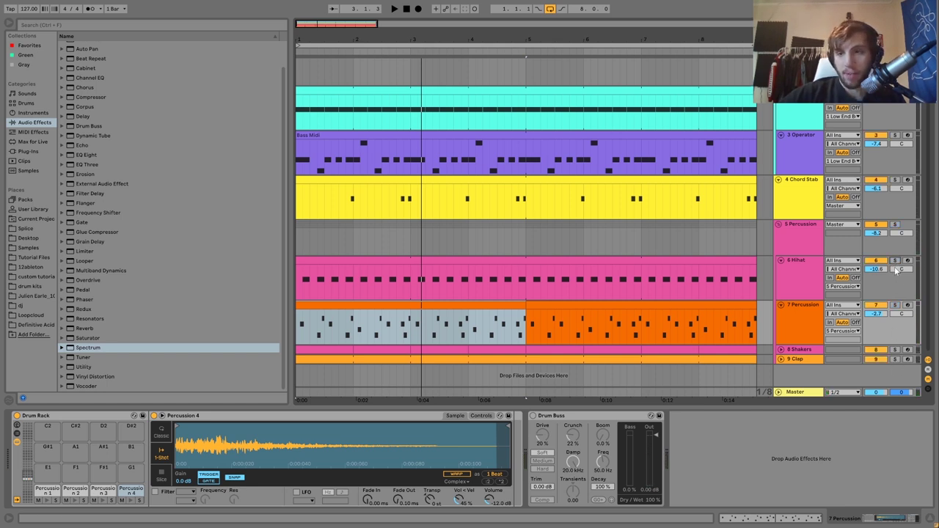
key(space)
click(877, 305)
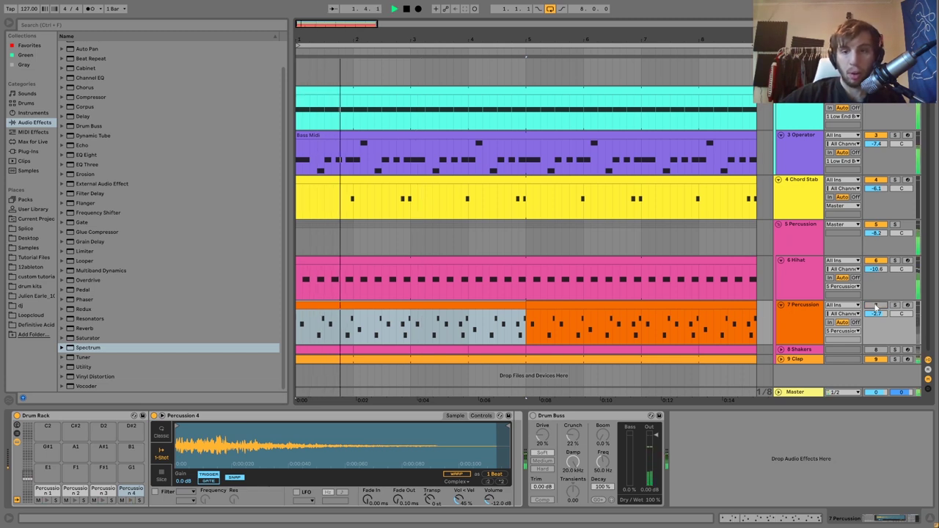
Check the 7 Percussion Drum Buss while playing, then unsolo to hear the full mix
click(808, 319)
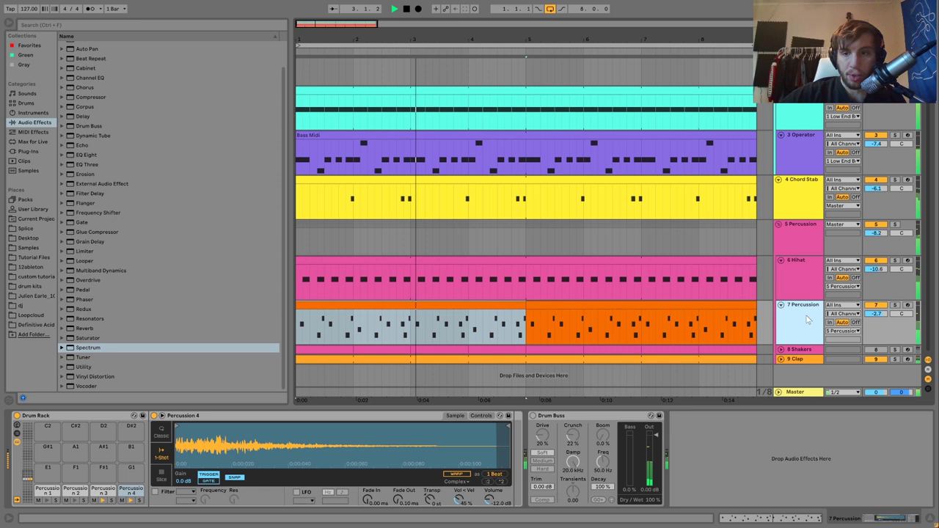
click(534, 418)
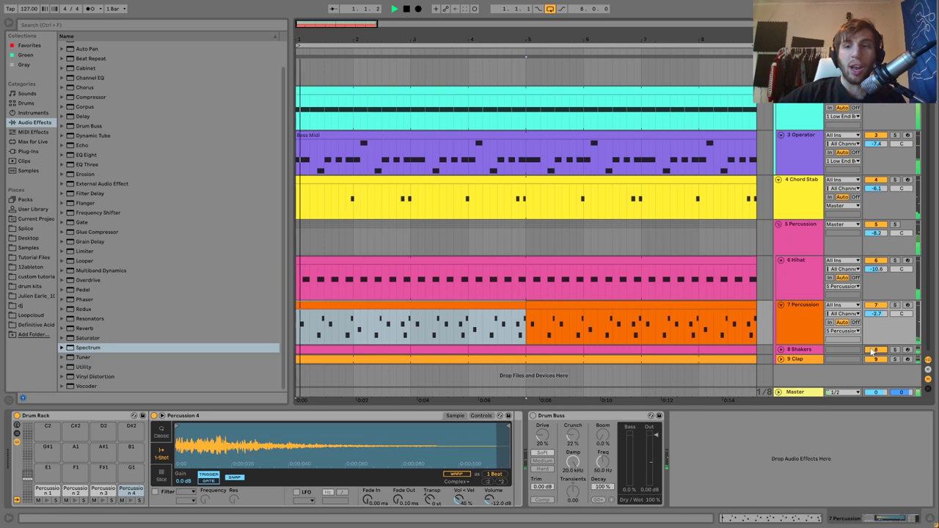
click(802, 319)
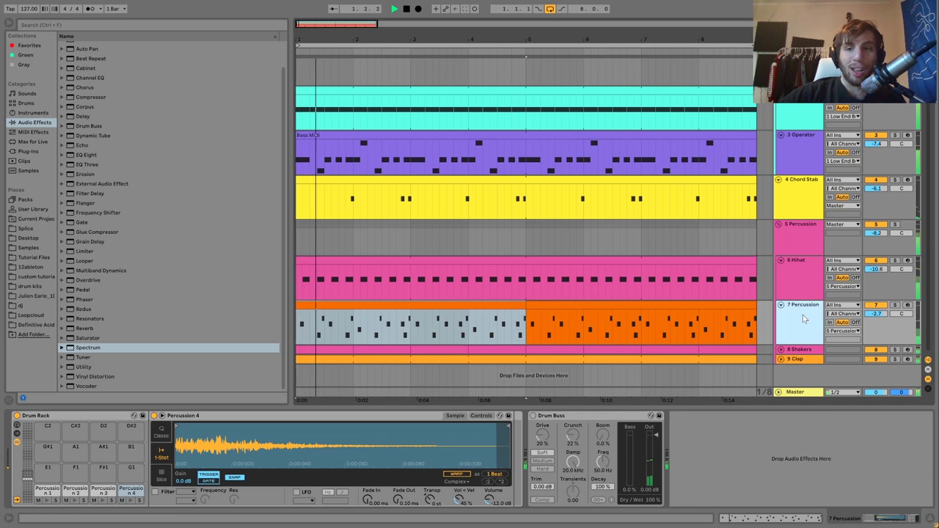
click(533, 417)
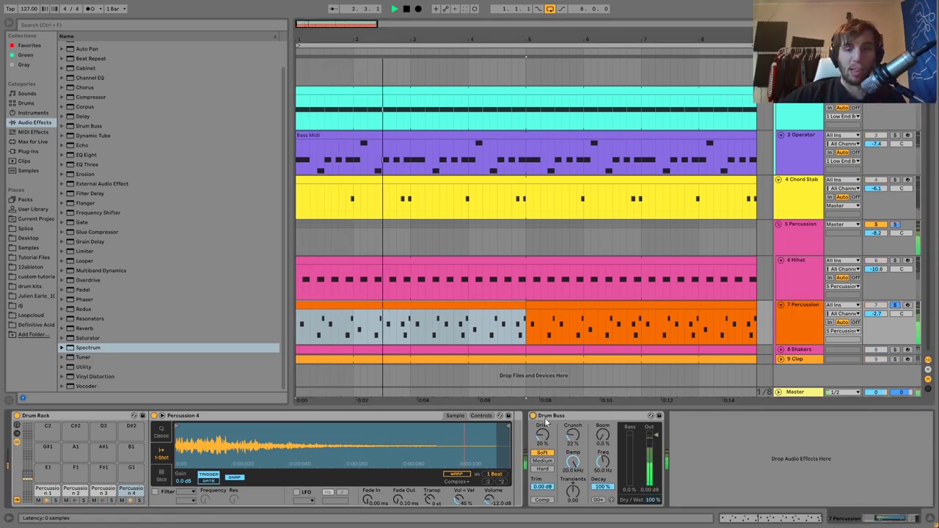
click(895, 306)
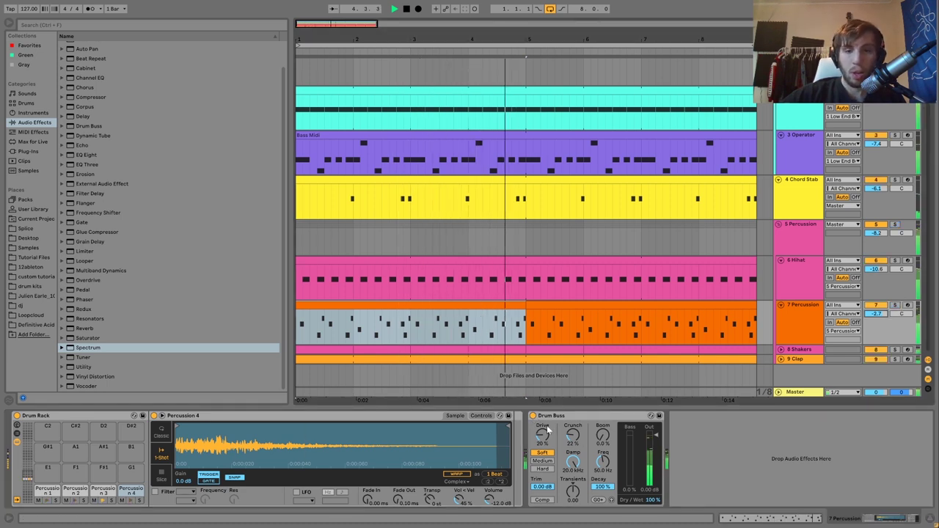
click(802, 335)
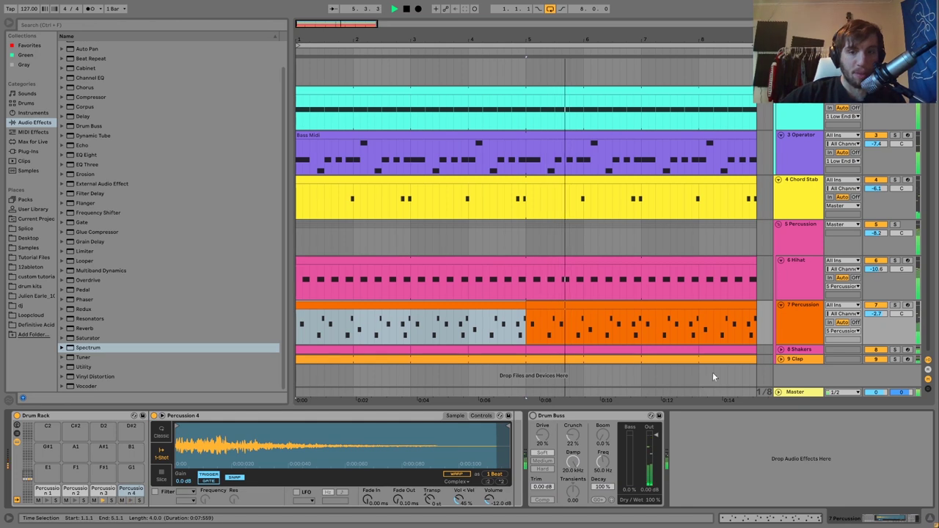
click(804, 333)
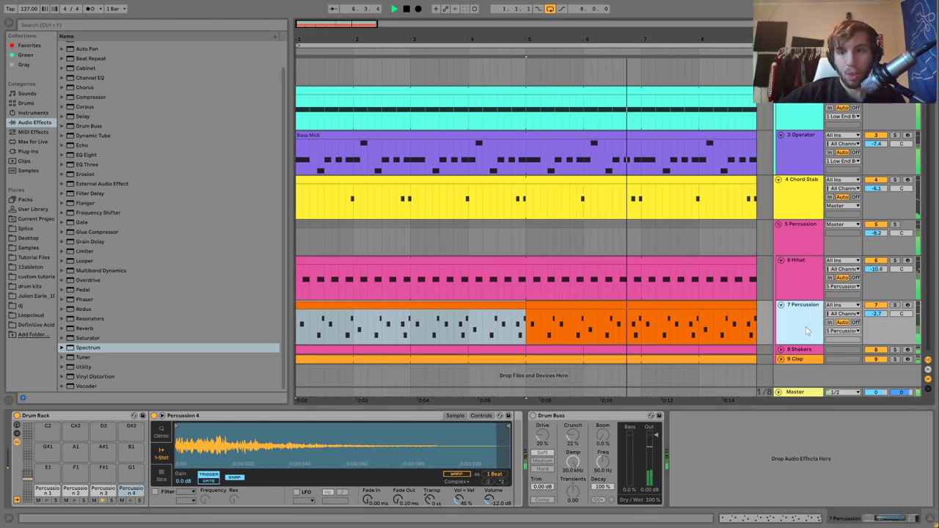
Unfold and solo 8 Shakers, play it, and open its first clip's notes
key(space)
click(789, 350)
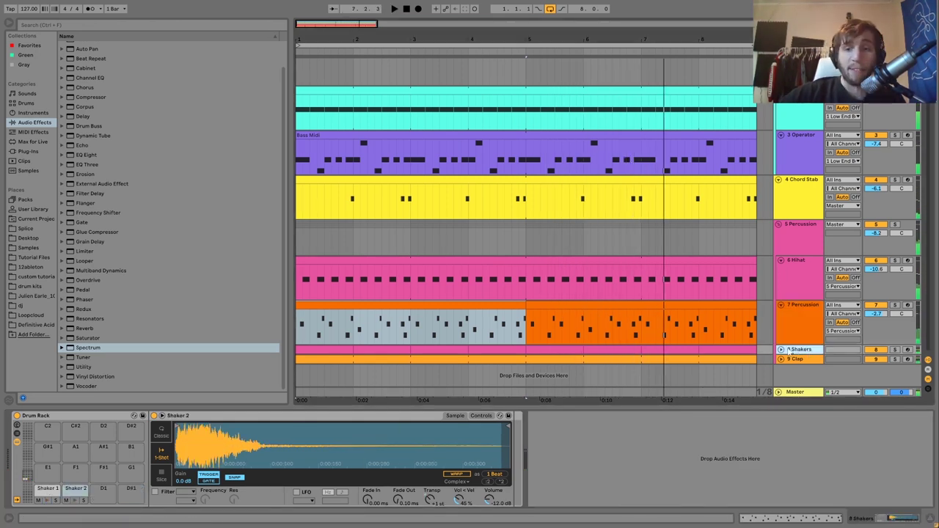
click(781, 350)
click(895, 348)
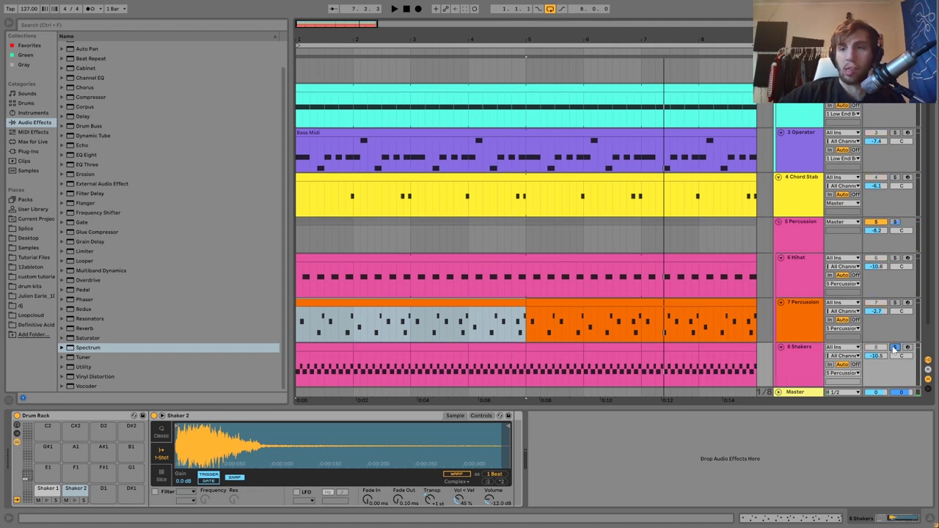
key(space)
scroll(891, 345, down, 1)
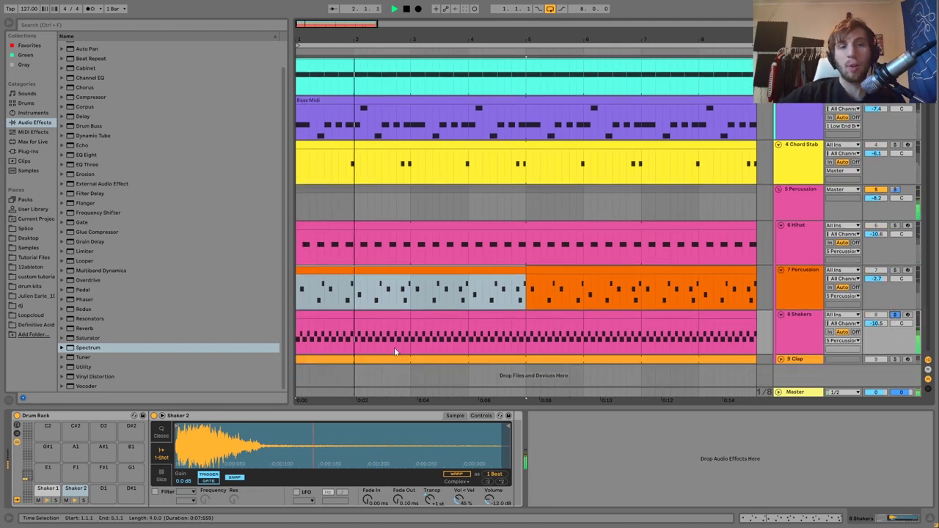
key(space)
double_click(318, 322)
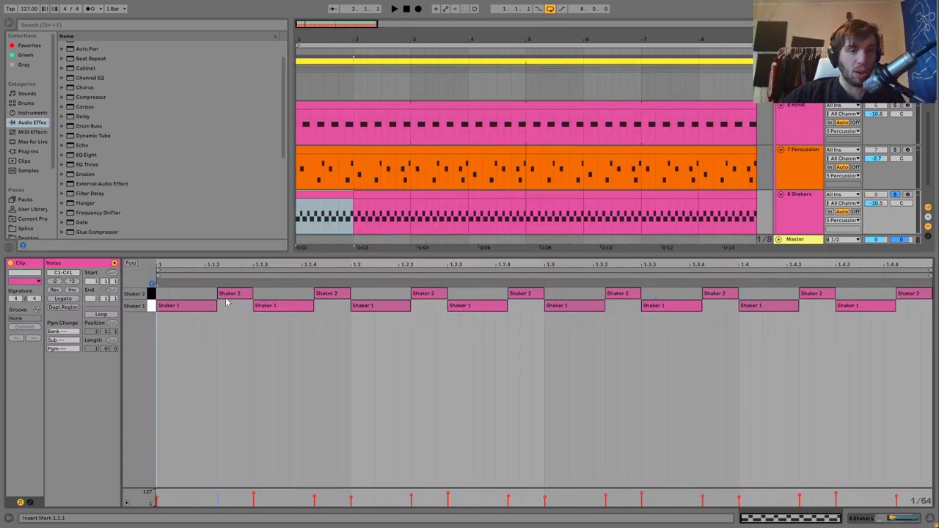
Select the Shaker 2 note at 1.1.2 and switch the note grid to 1/16
click(227, 296)
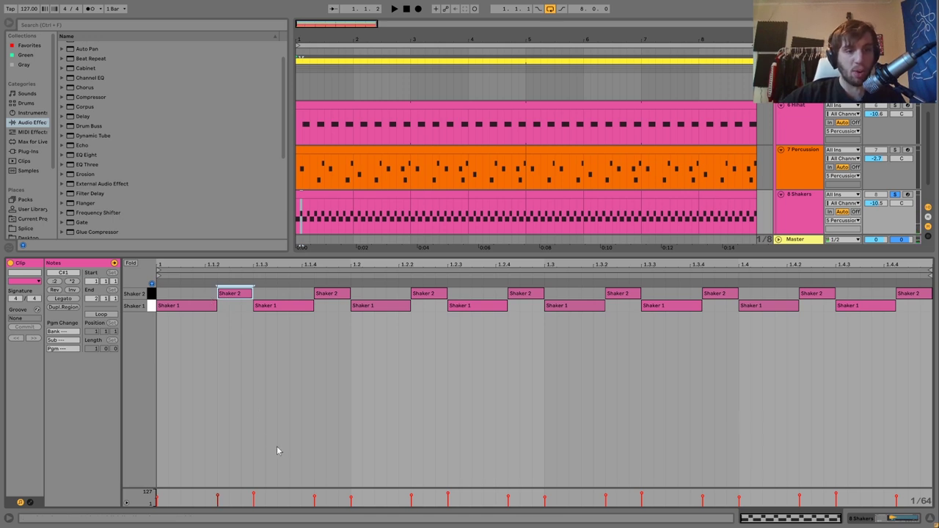
key(ctrl+2)
key(ctrl+2)
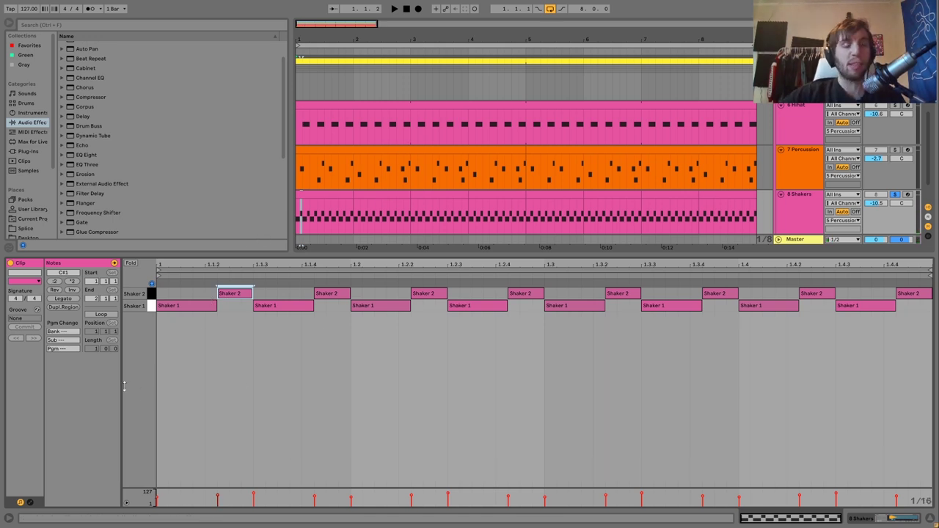
click(206, 296)
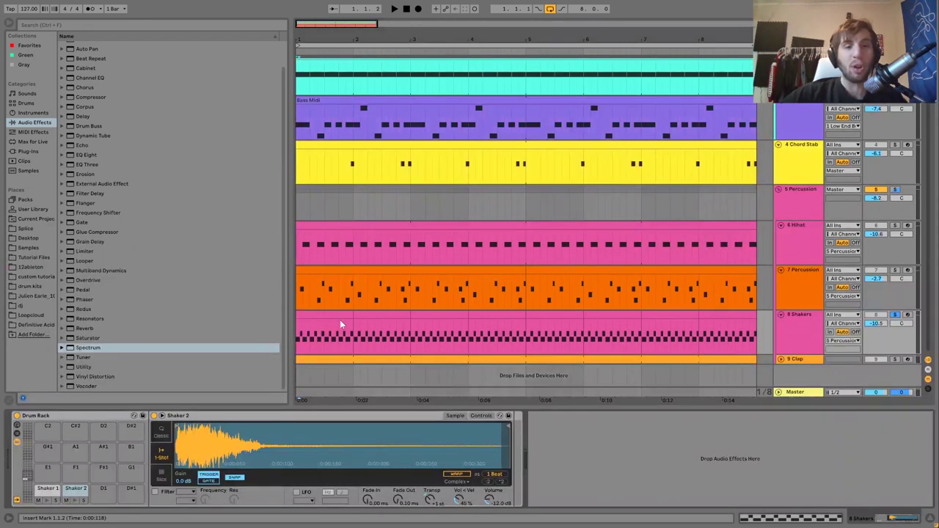
Play from the first bar of the Shakers clip with 8 Shakers unsoloed
click(340, 323)
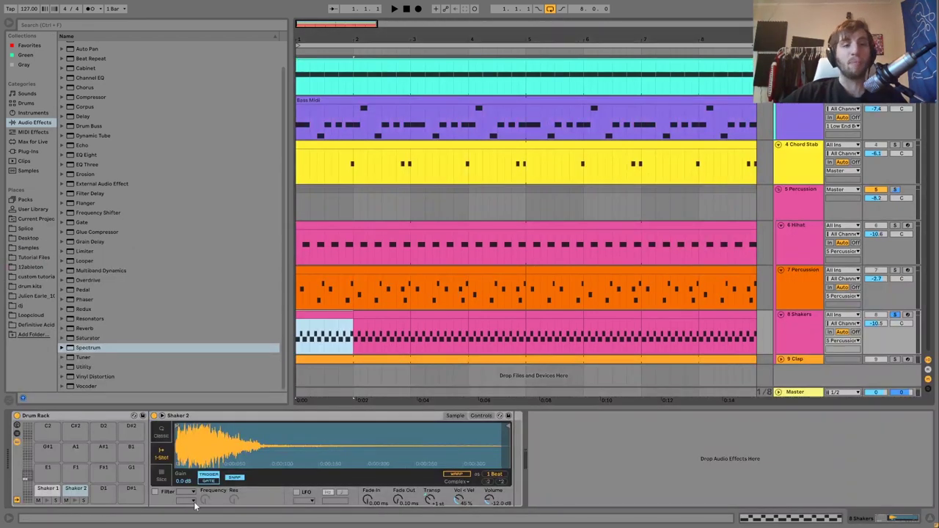
key(space)
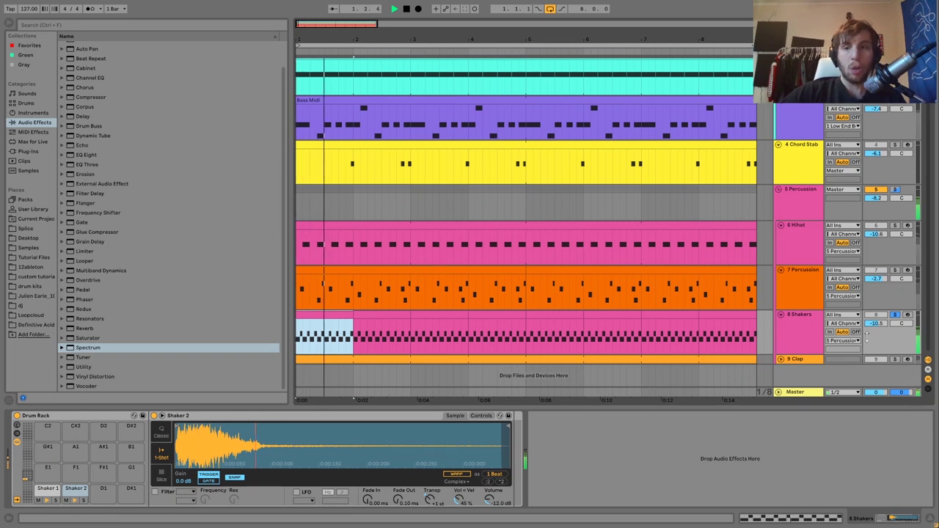
click(896, 315)
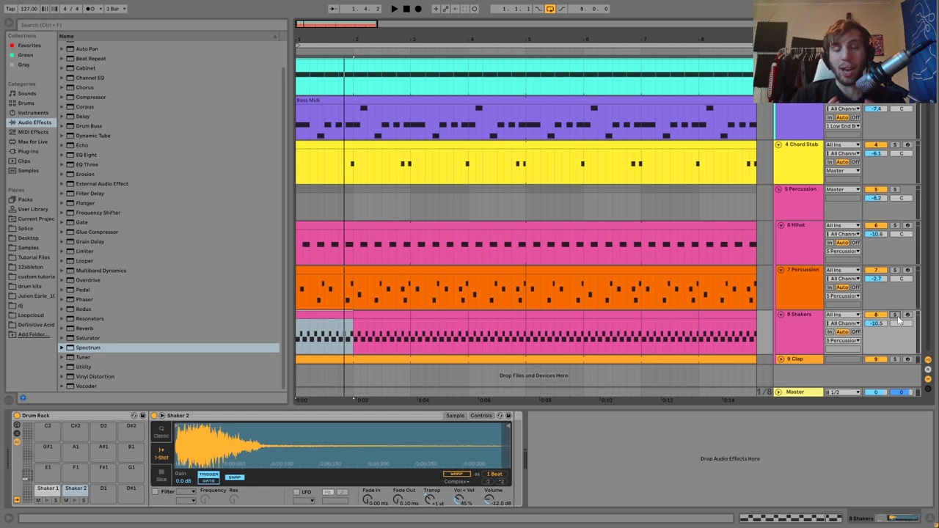
key(space)
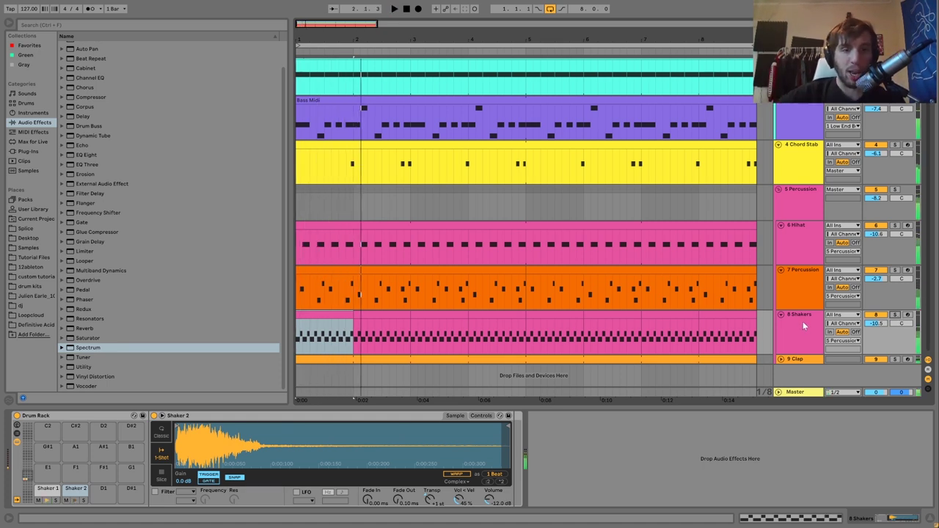
Compare 8 Shakers soloed with and without 7 Percussion, then unsolo and play the full mix
click(895, 315)
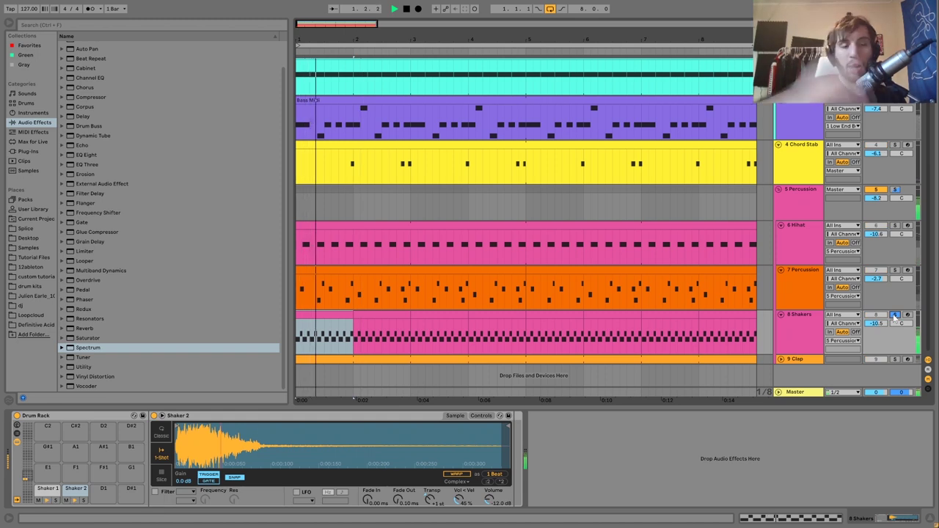
click(895, 271)
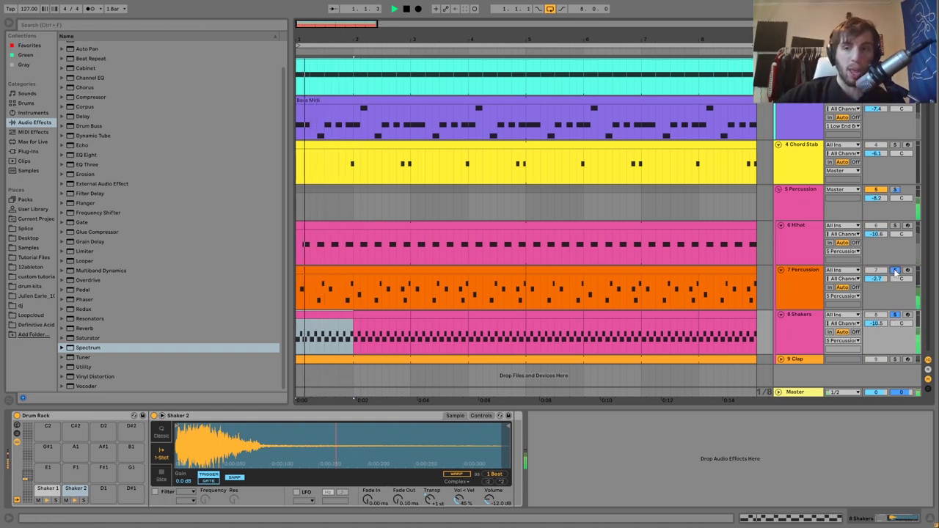
key(space)
click(896, 316)
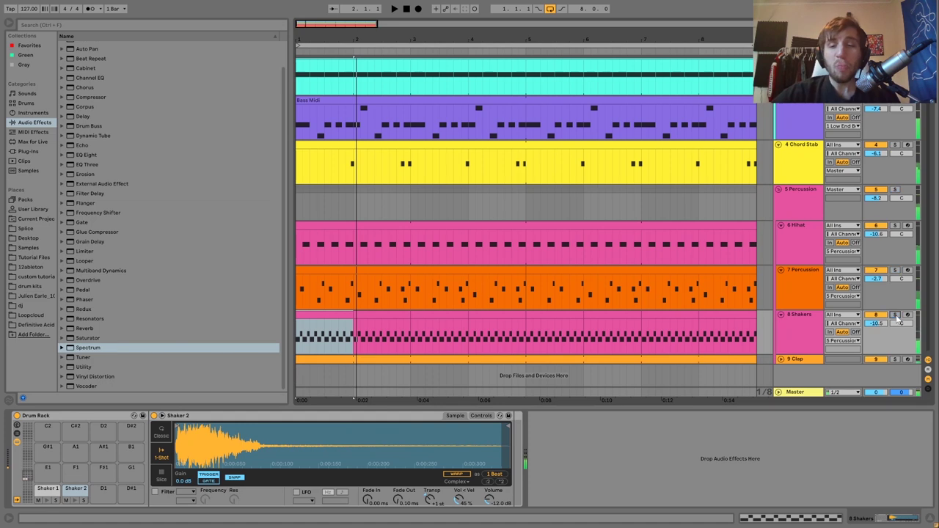
click(797, 327)
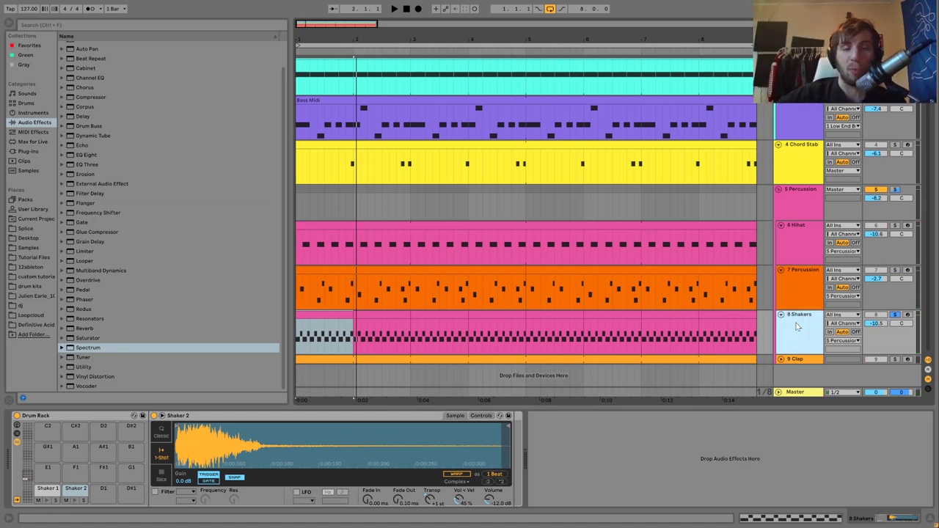
key(space)
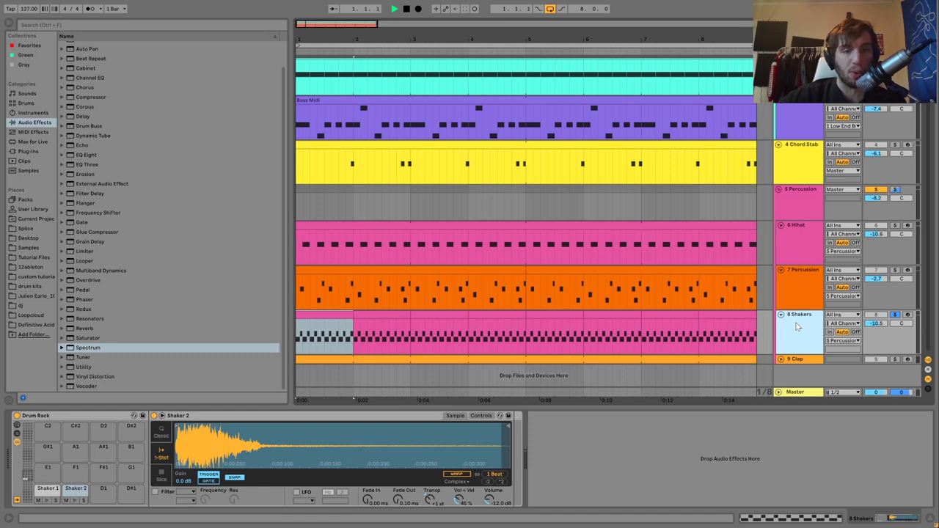
click(895, 316)
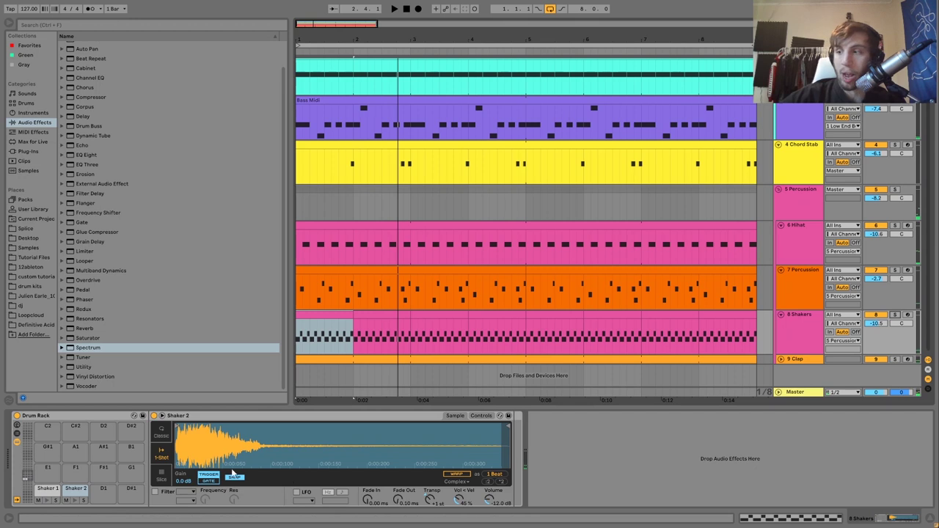
key(space)
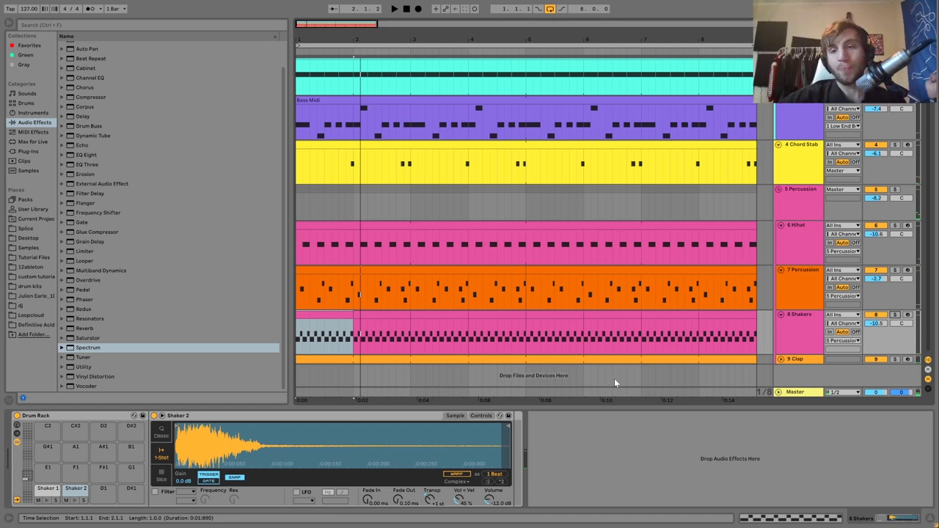
Solo 9 Clap and play it while viewing the clap sample's waveform
click(895, 360)
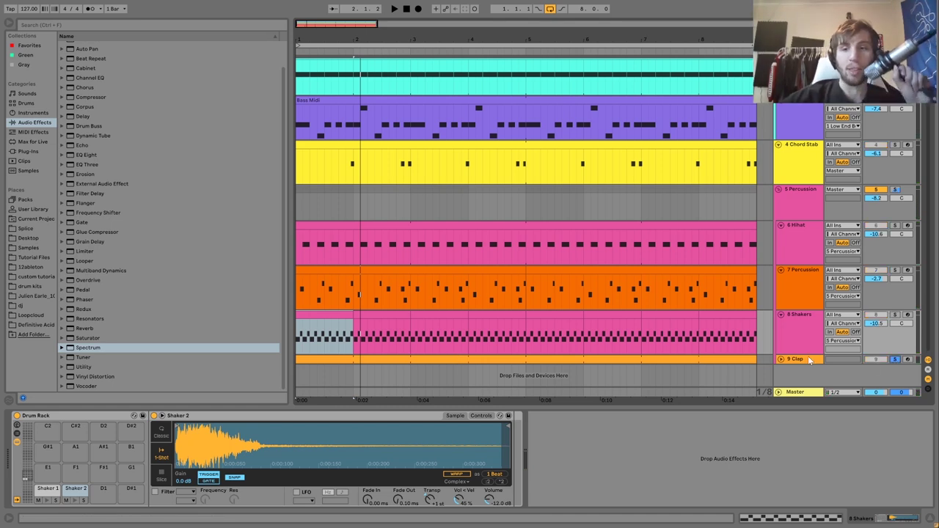
click(806, 360)
click(780, 360)
key(space)
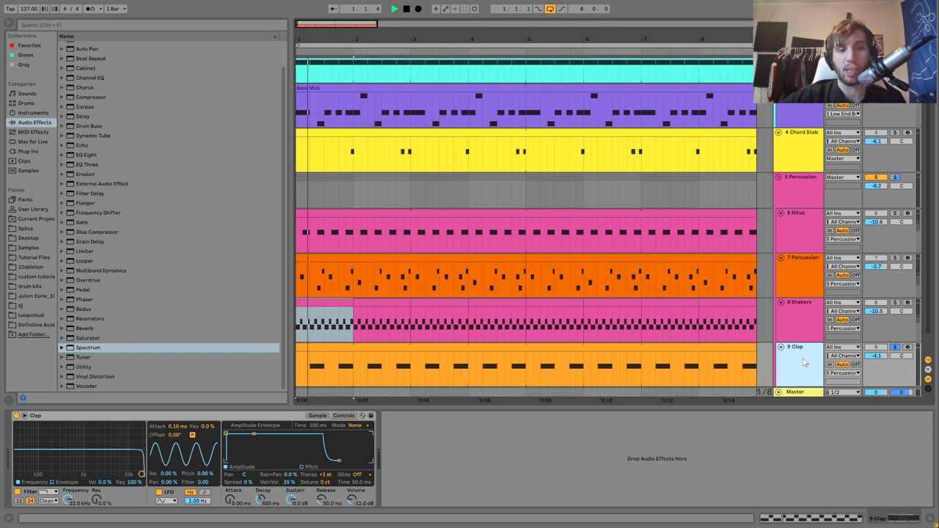
click(316, 415)
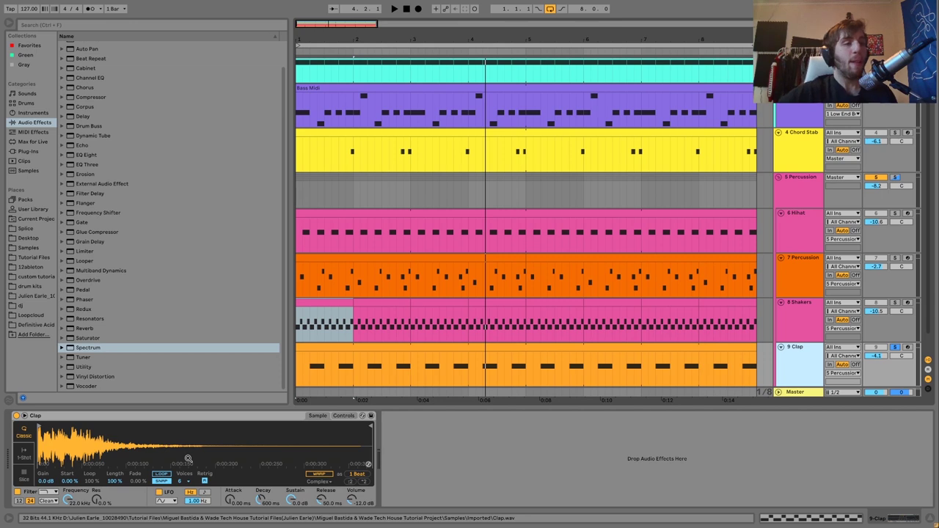
key(space)
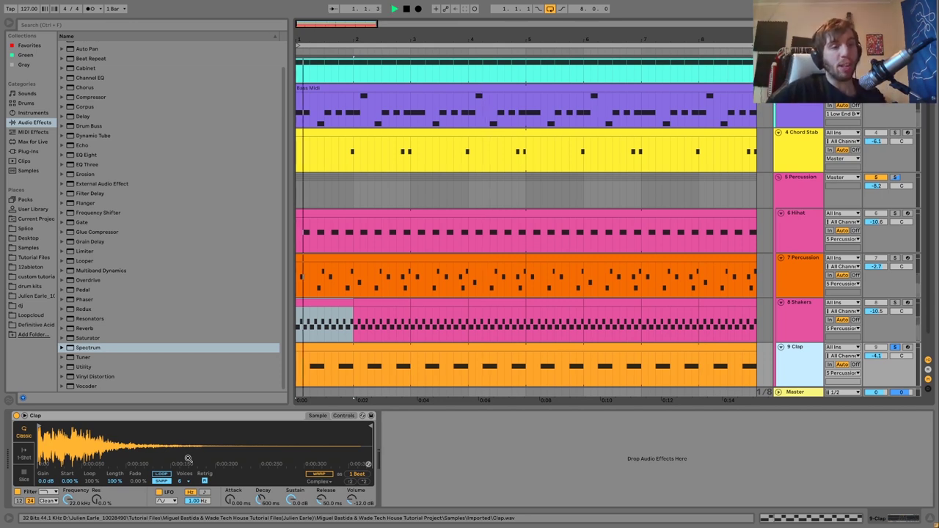
Add a Spectrum analyser after the clap, then delete it
click(77, 350)
drag(77, 350, 470, 435)
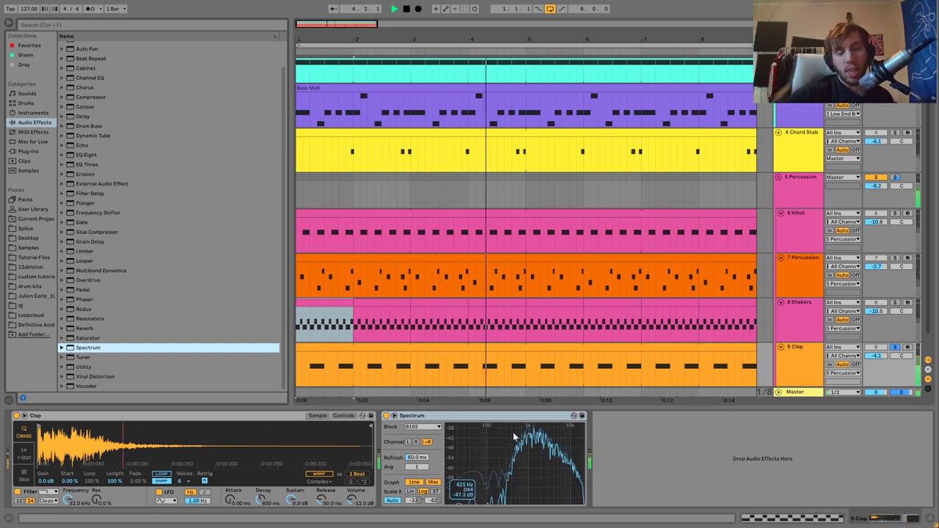
click(494, 418)
key(Delete)
key(space)
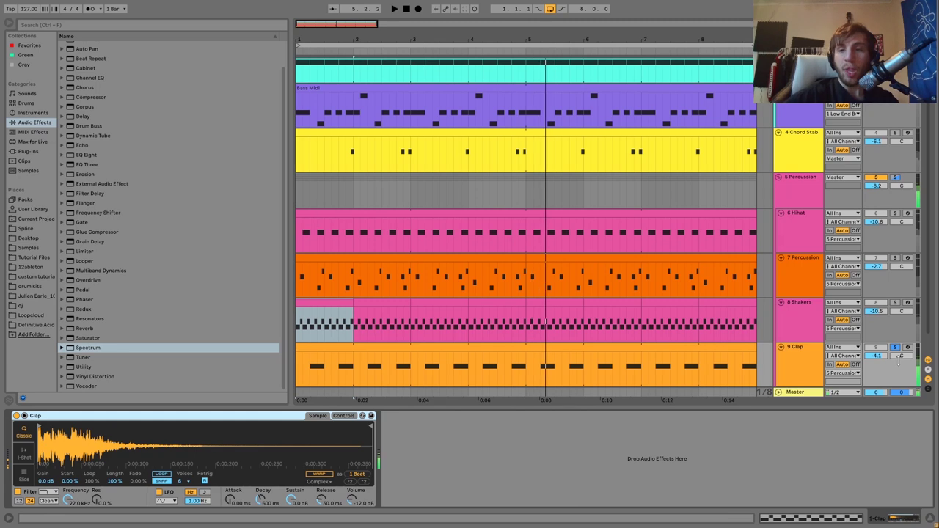
Replay from bar 1, then show the 5 Percussion group's Drum Buss and EQ Eight
scroll(524, 220, up, 2)
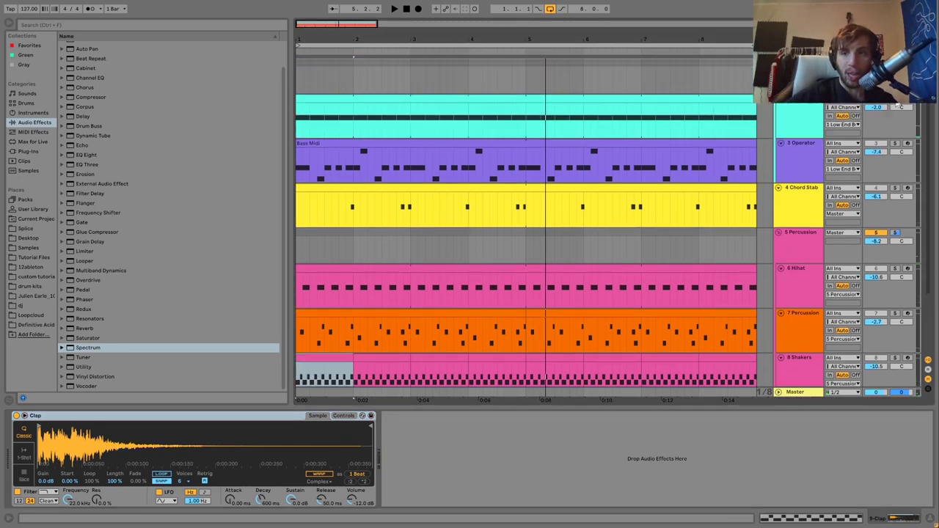
key(space)
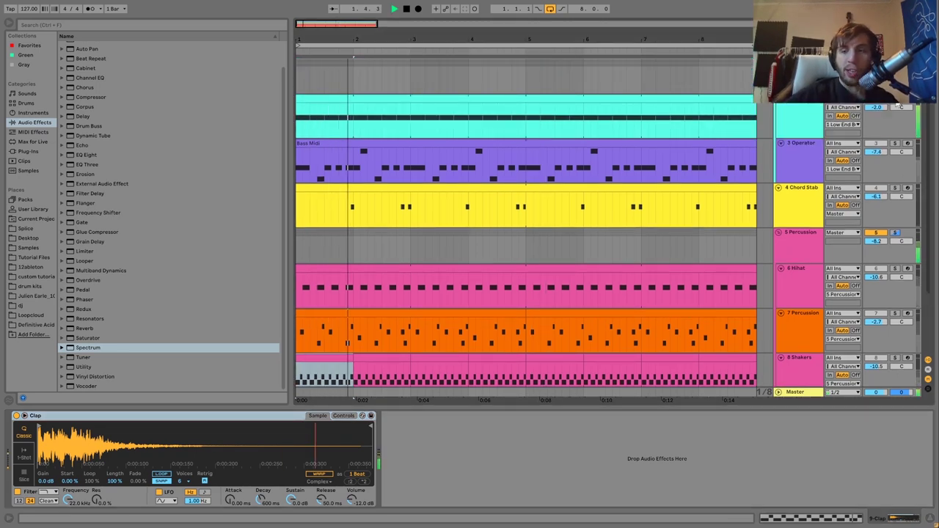
key(space)
key(space)
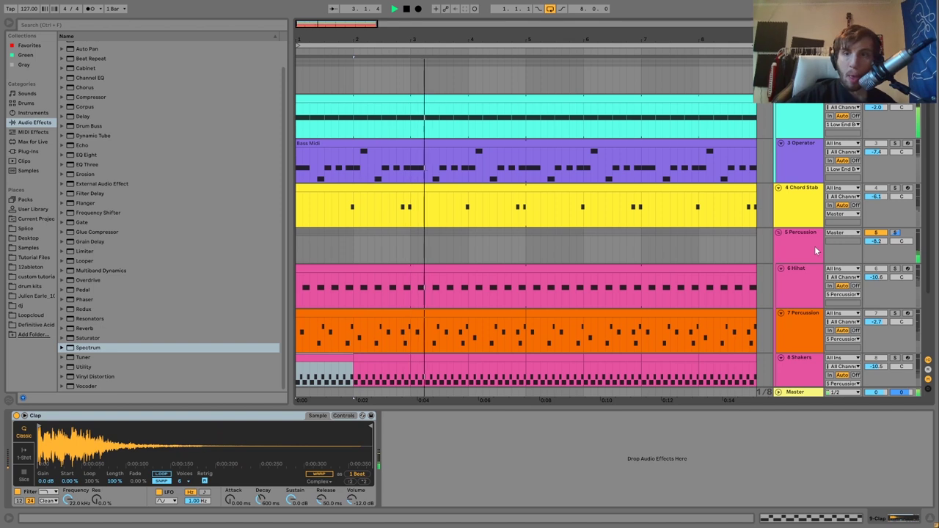
key(space)
click(814, 246)
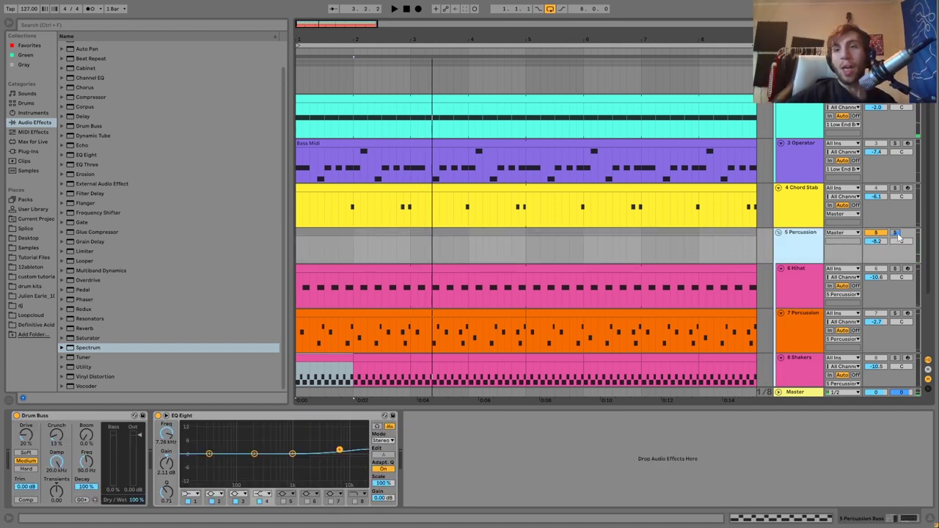
Solo the 5 Percussion group and briefly play it
click(895, 233)
key(space)
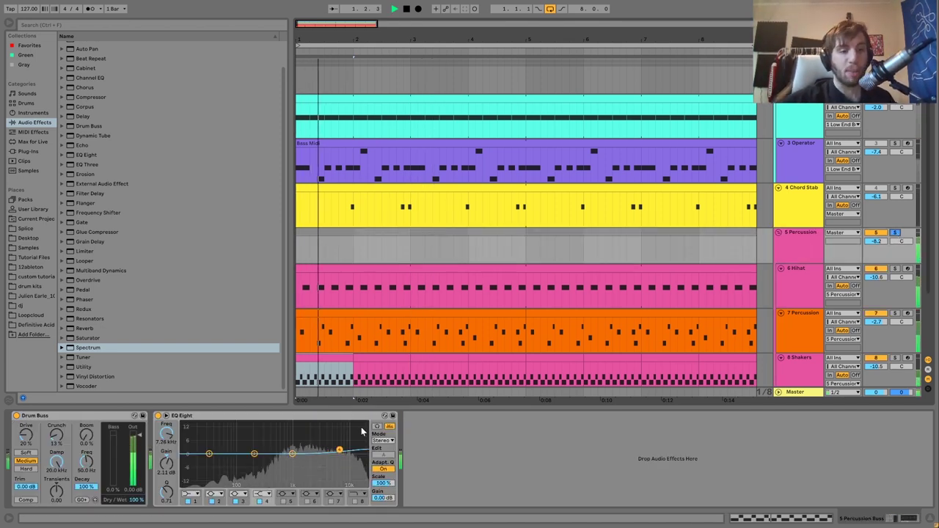
key(space)
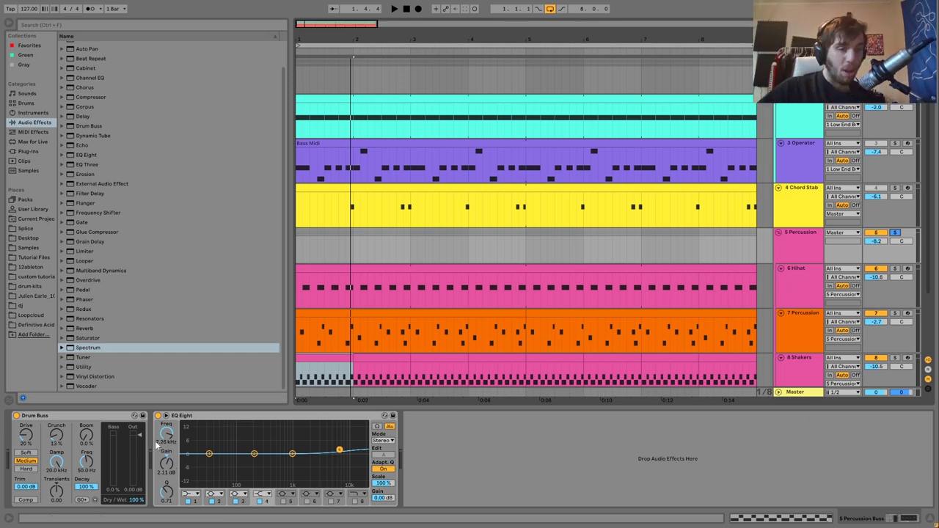
Bypass the group's EQ Eight and Drum Buss, play, then re-enable them to compare
click(158, 416)
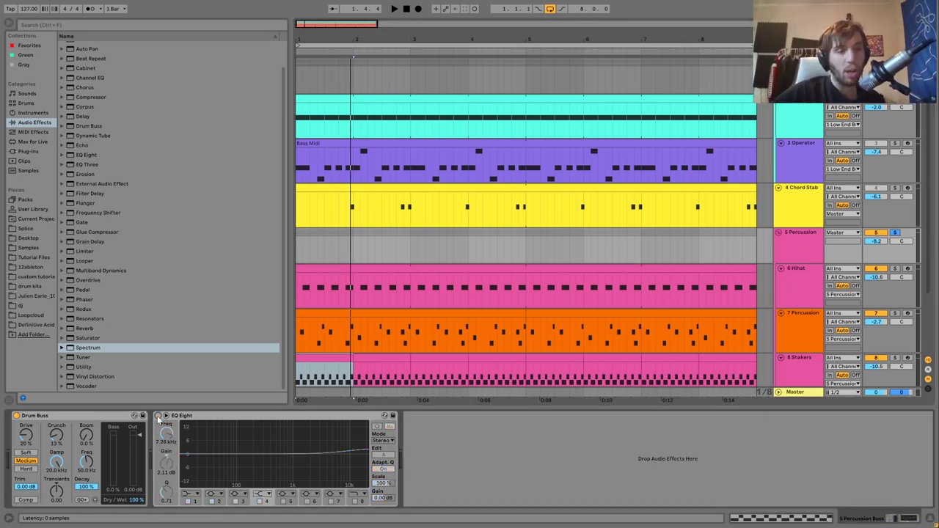
click(16, 417)
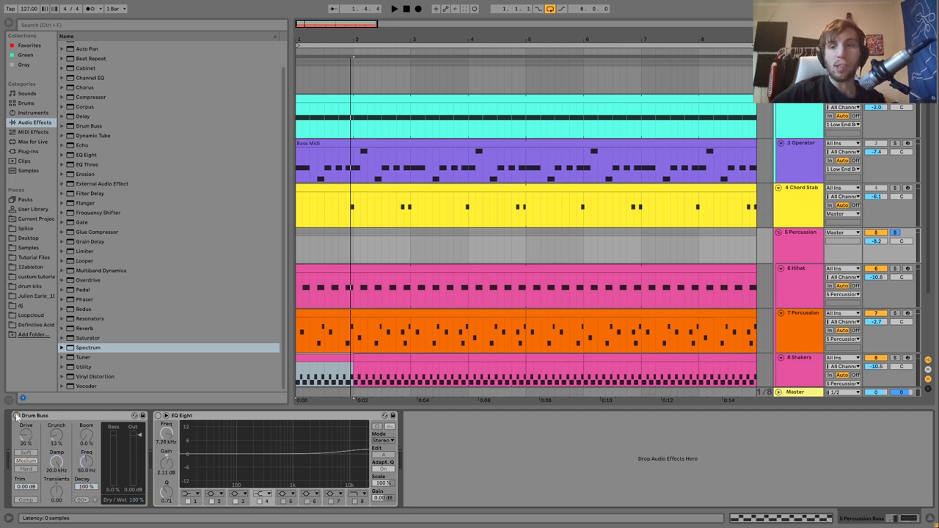
key(space)
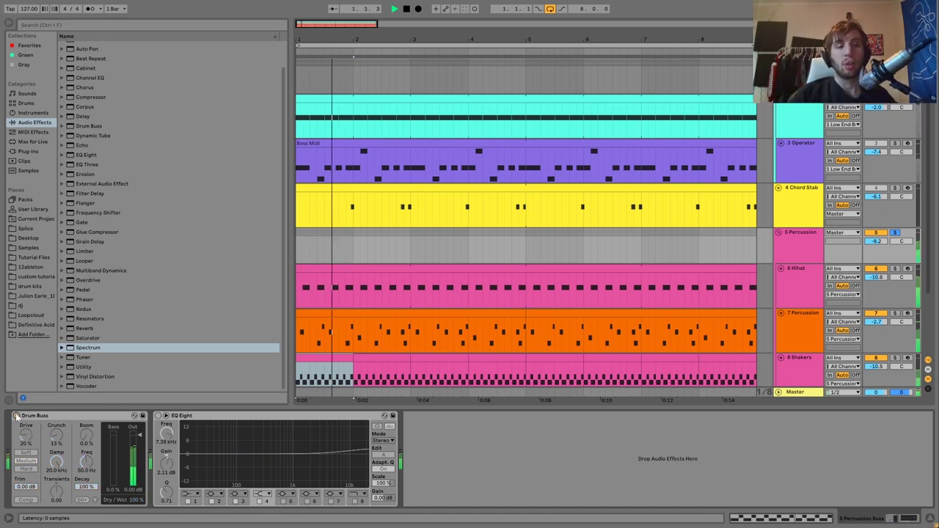
click(17, 416)
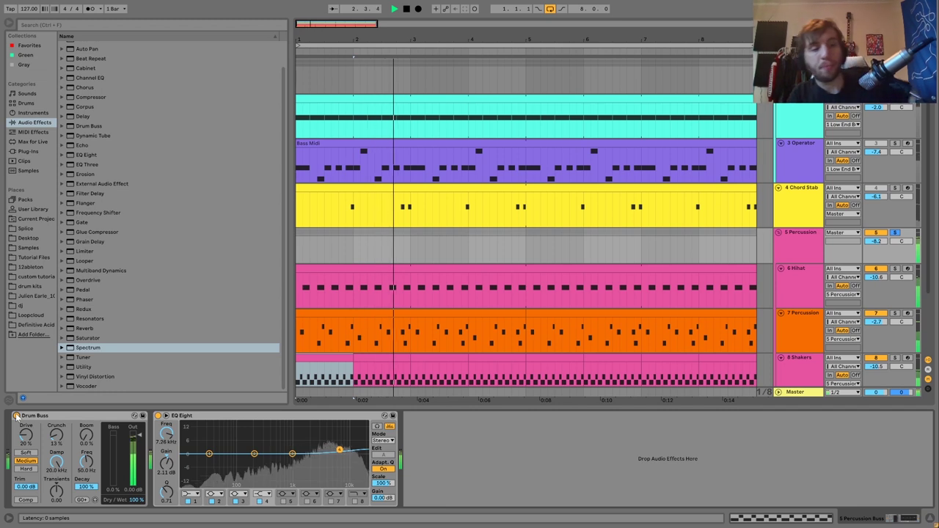
key(space)
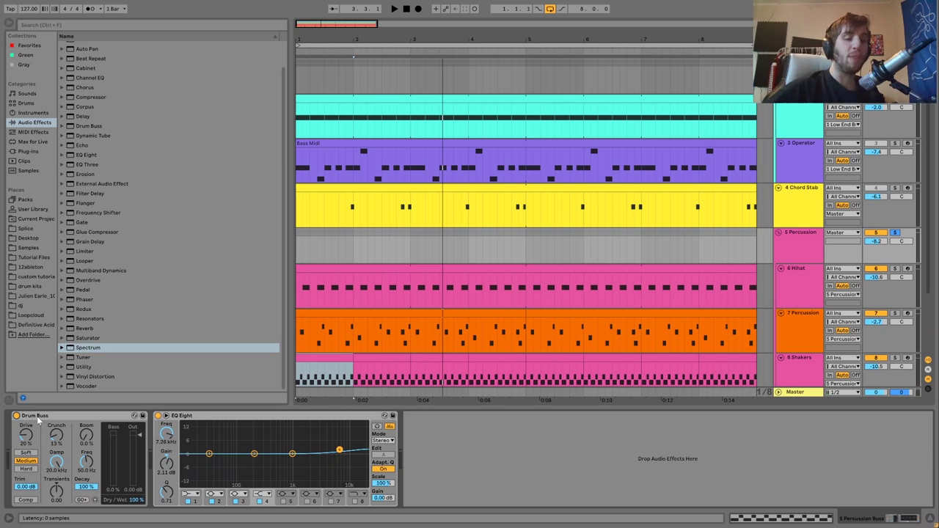
key(space)
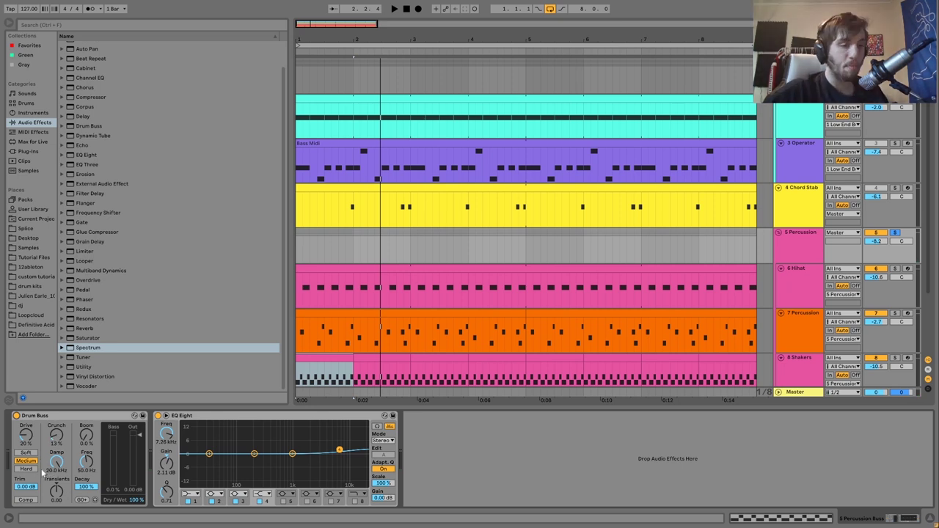
key(space)
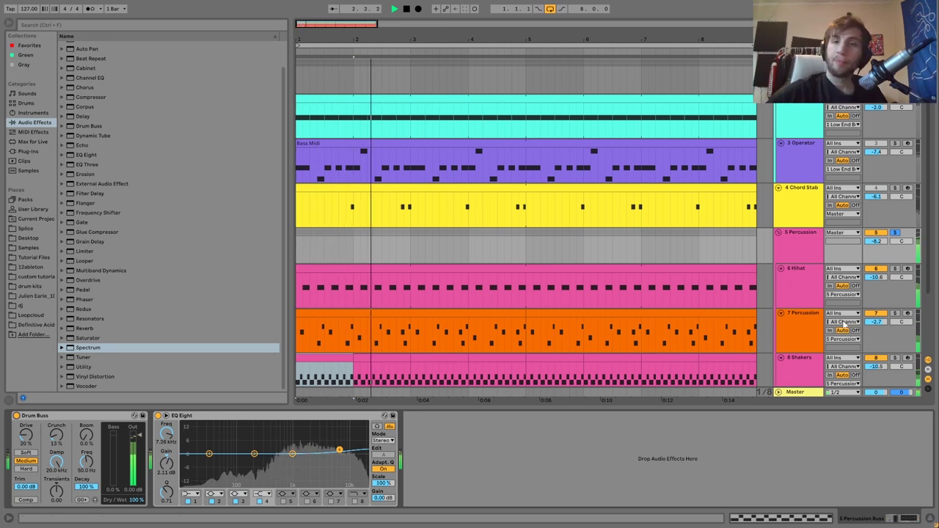
Unsolo 5 Percussion, play the full mix, and fold then unfold the group
key(space)
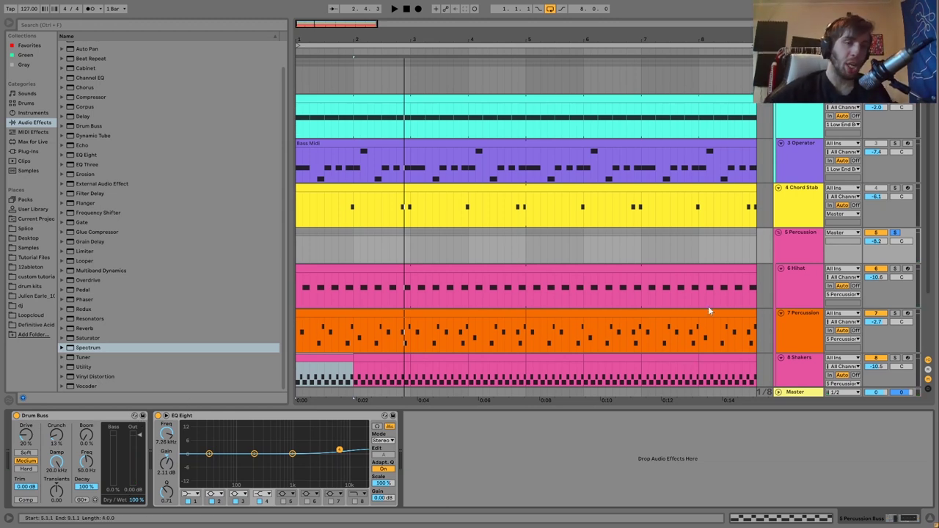
click(895, 233)
key(space)
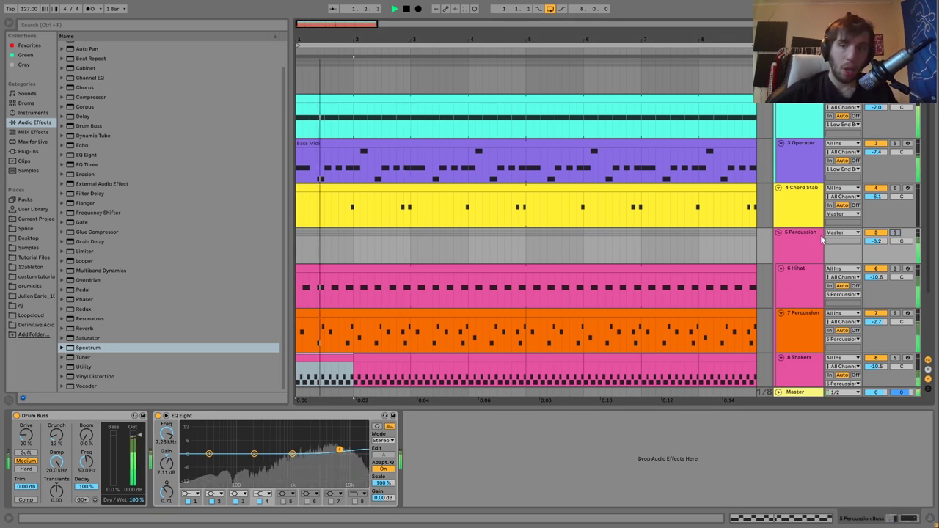
click(778, 233)
click(778, 233)
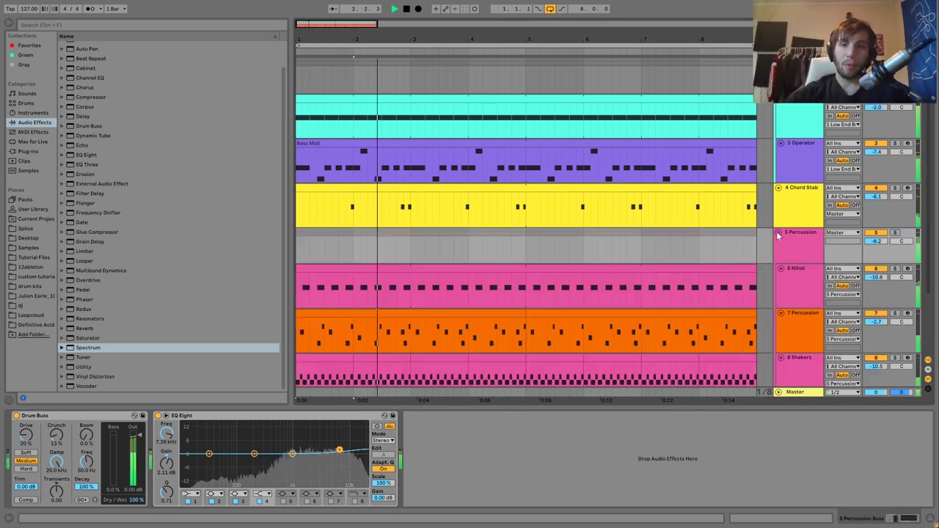
key(space)
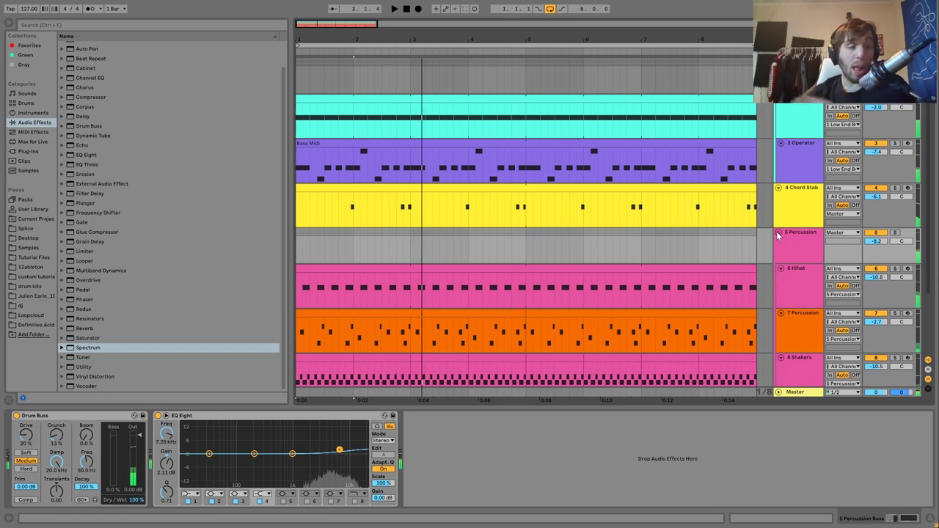